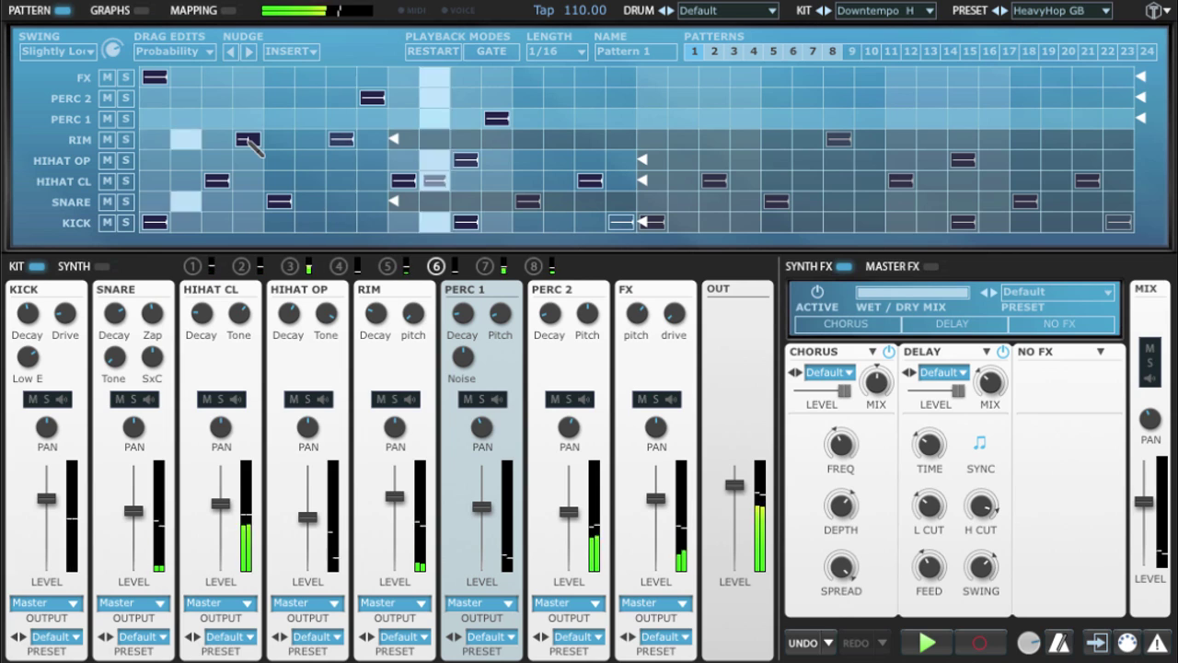
Step: Stop playback and look through patterns 2, 3 and 4 before returning to pattern 1
{"action": "key", "text": "space"}
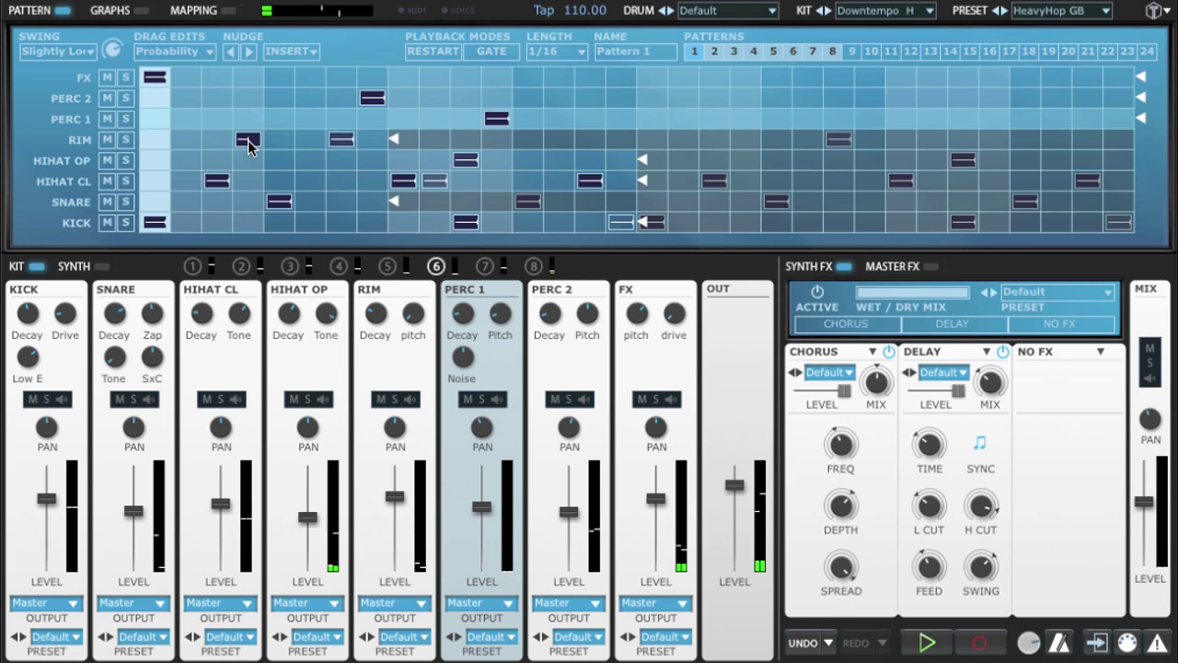
{"action": "left_click", "coordinate": [714, 52]}
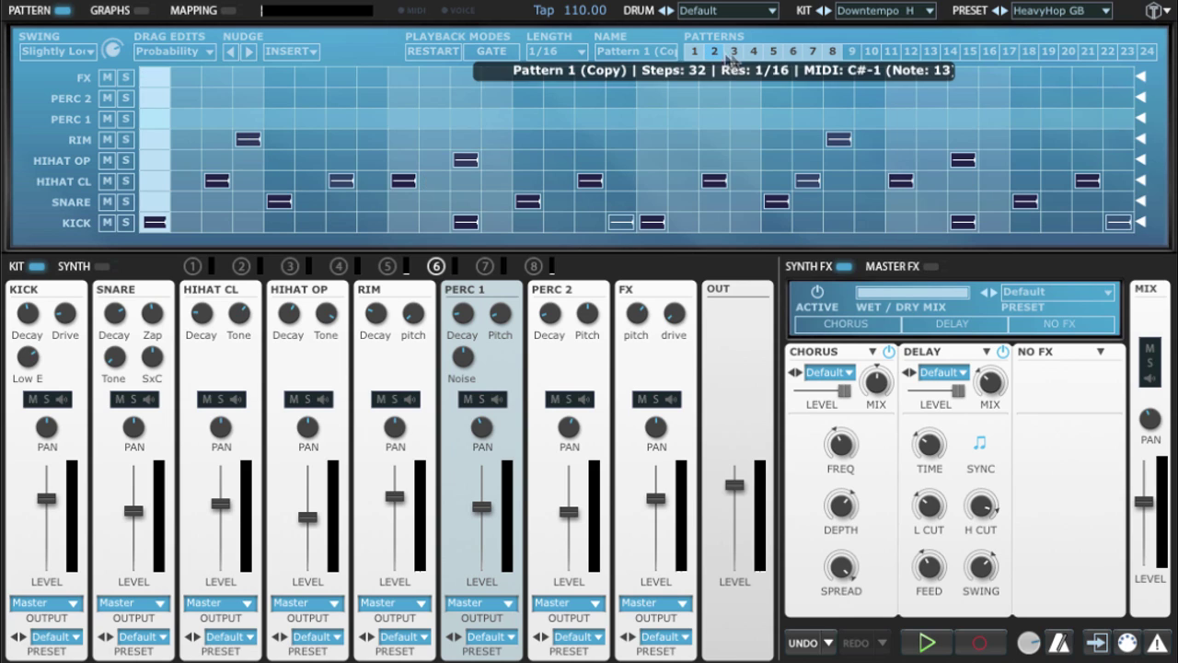
{"action": "left_click", "coordinate": [734, 53]}
{"action": "left_click", "coordinate": [757, 53]}
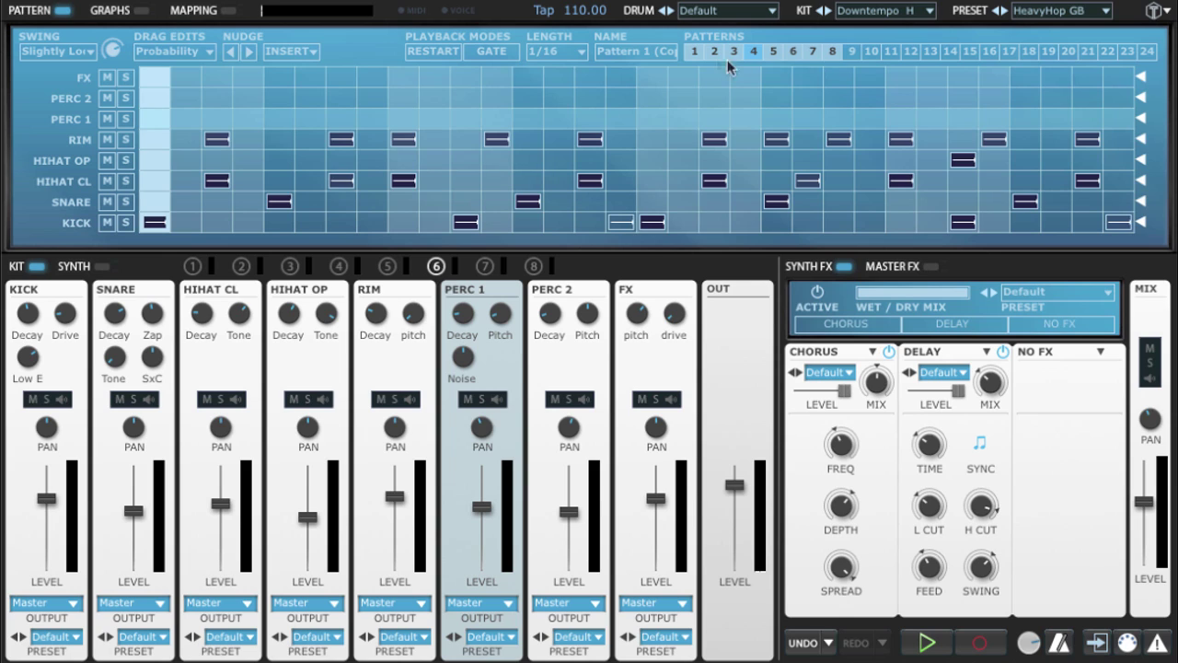
{"action": "left_click", "coordinate": [693, 52]}
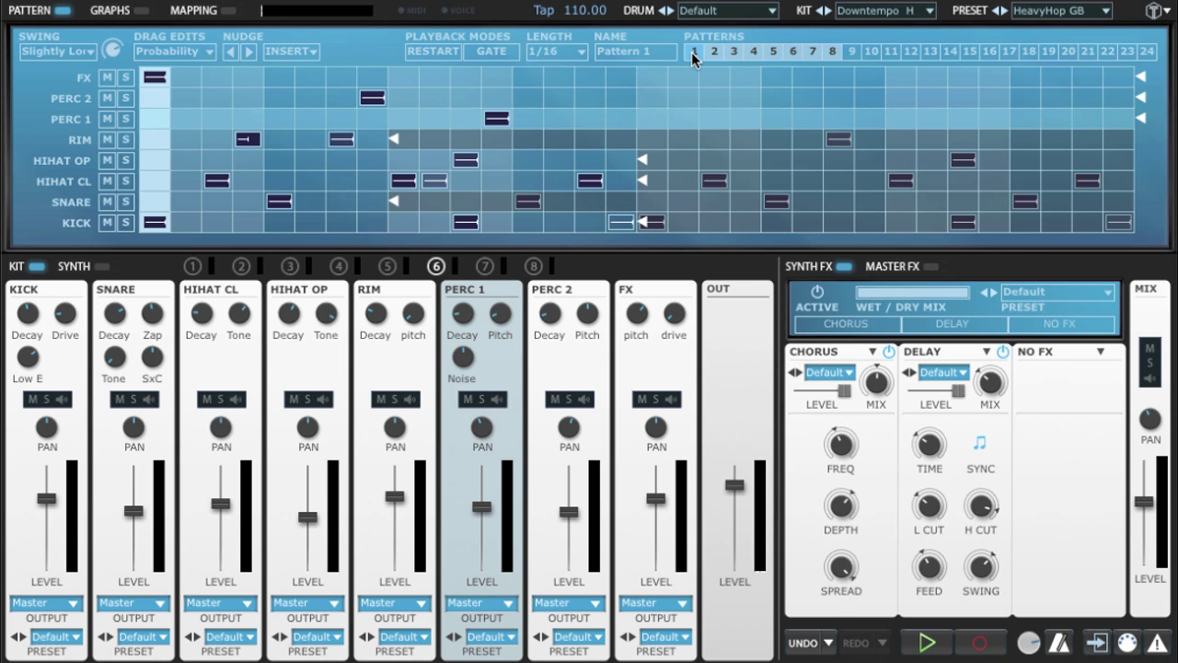
Step: Examine the kick's synth settings and its modulation from the fast envelope, slow envelope, velocity and random sources
{"action": "left_click", "coordinate": [195, 267]}
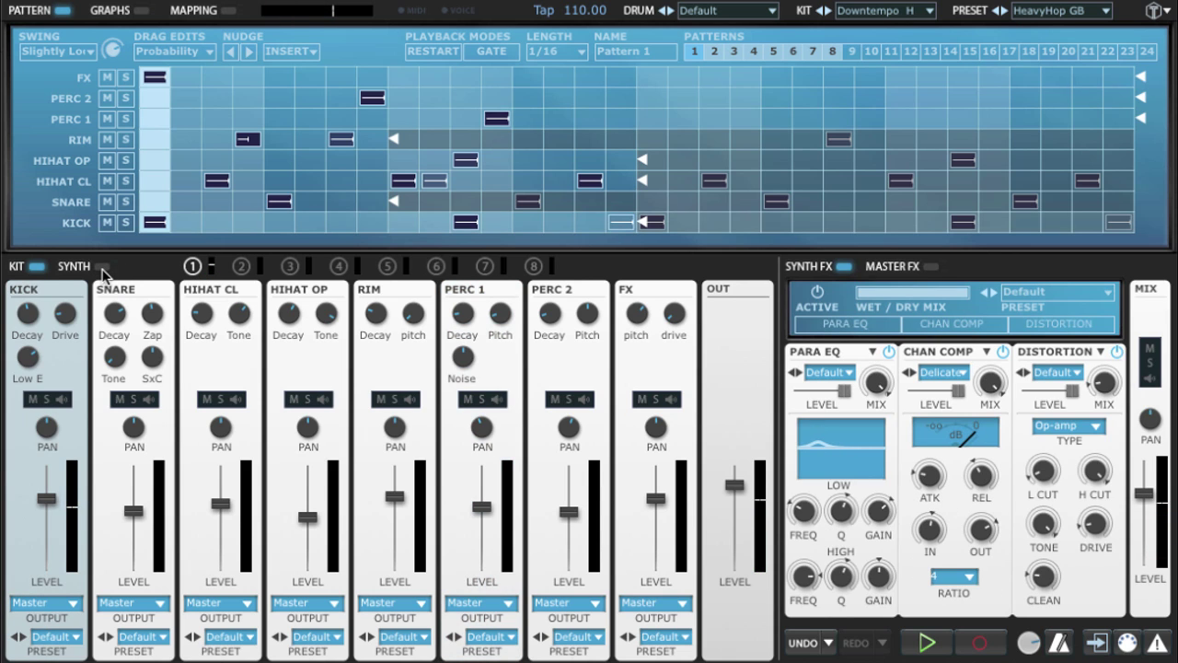
{"action": "left_click", "coordinate": [102, 267]}
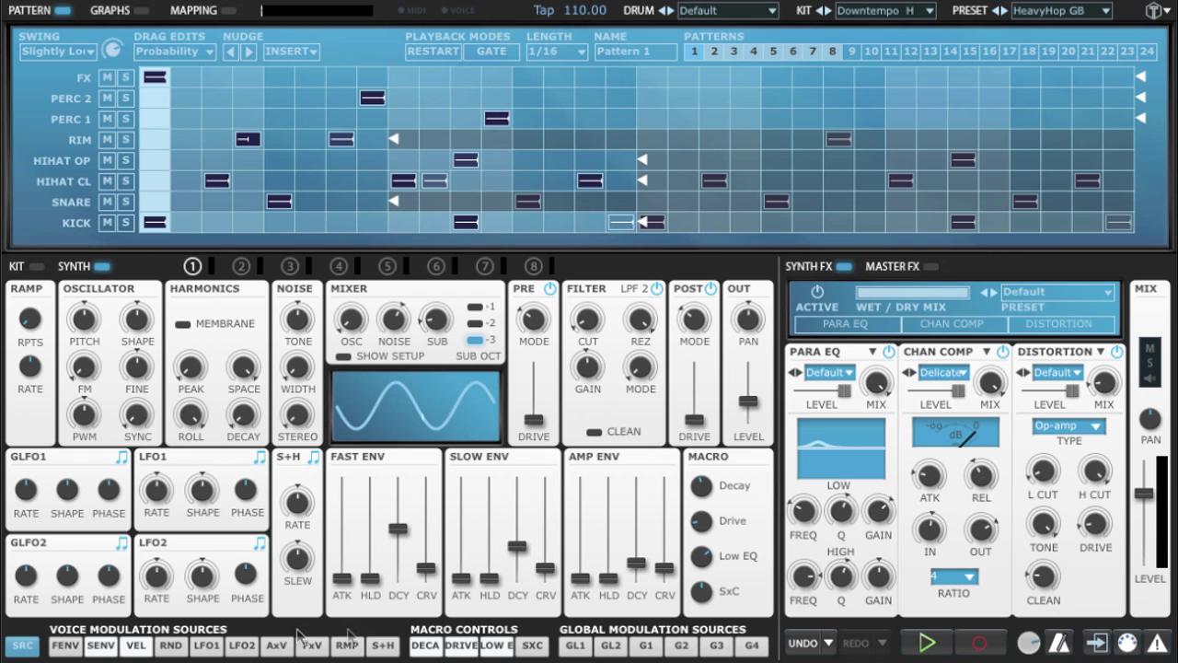
{"action": "left_click", "coordinate": [65, 646]}
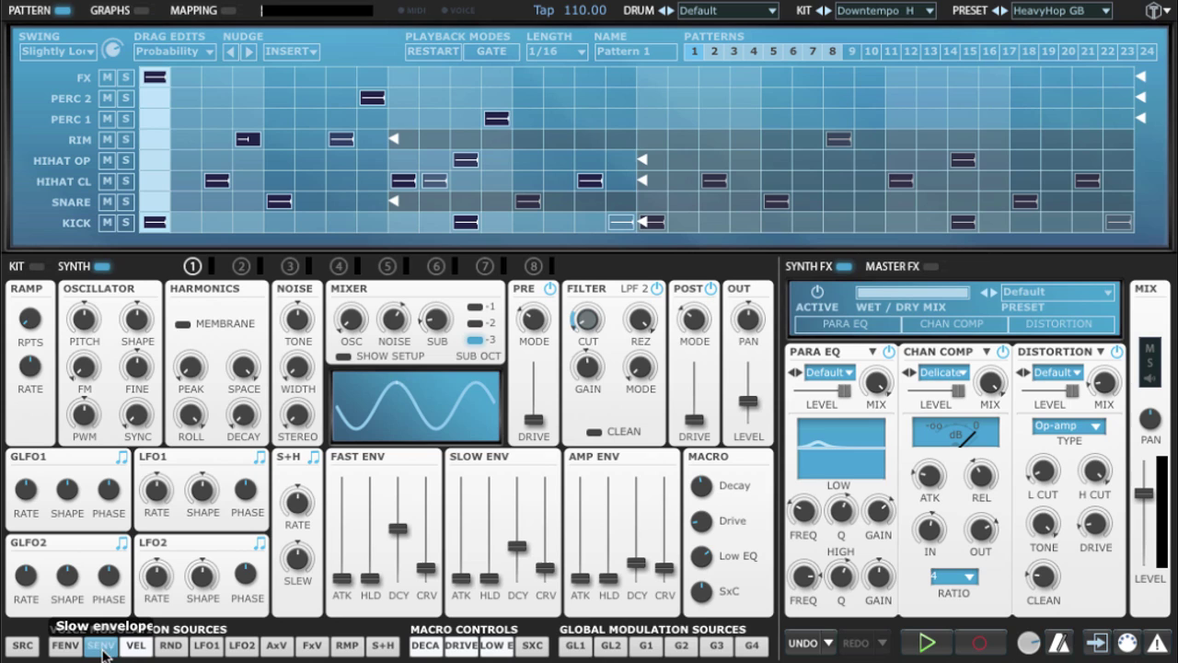
{"action": "left_click", "coordinate": [138, 648]}
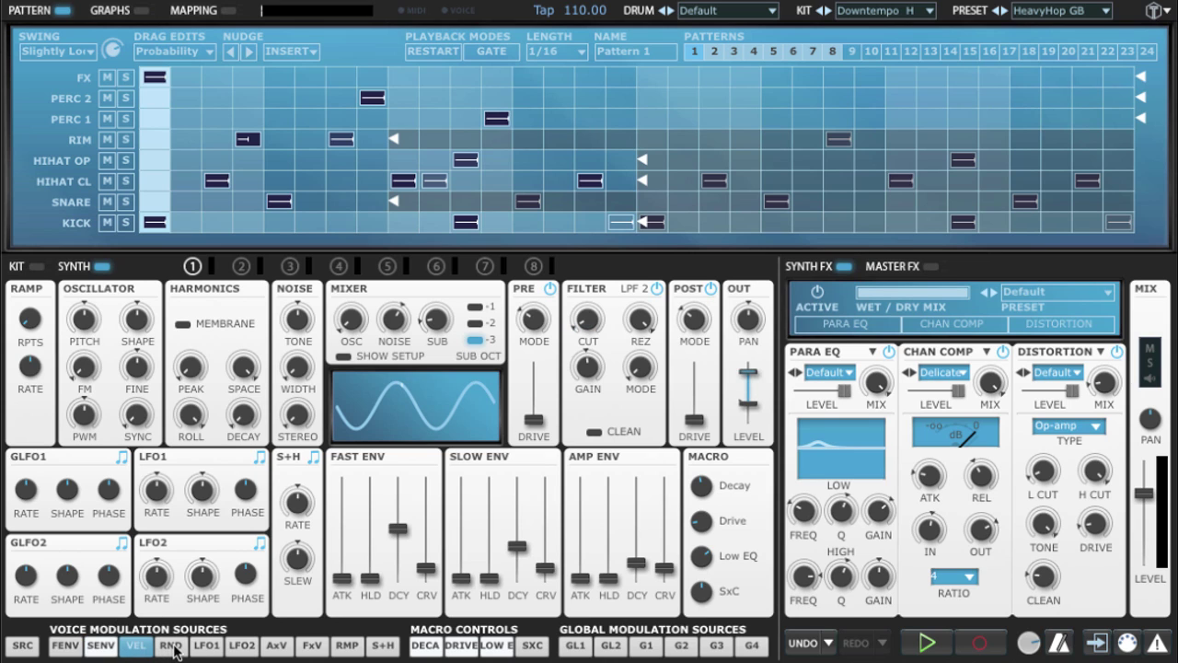
{"action": "left_click", "coordinate": [171, 646]}
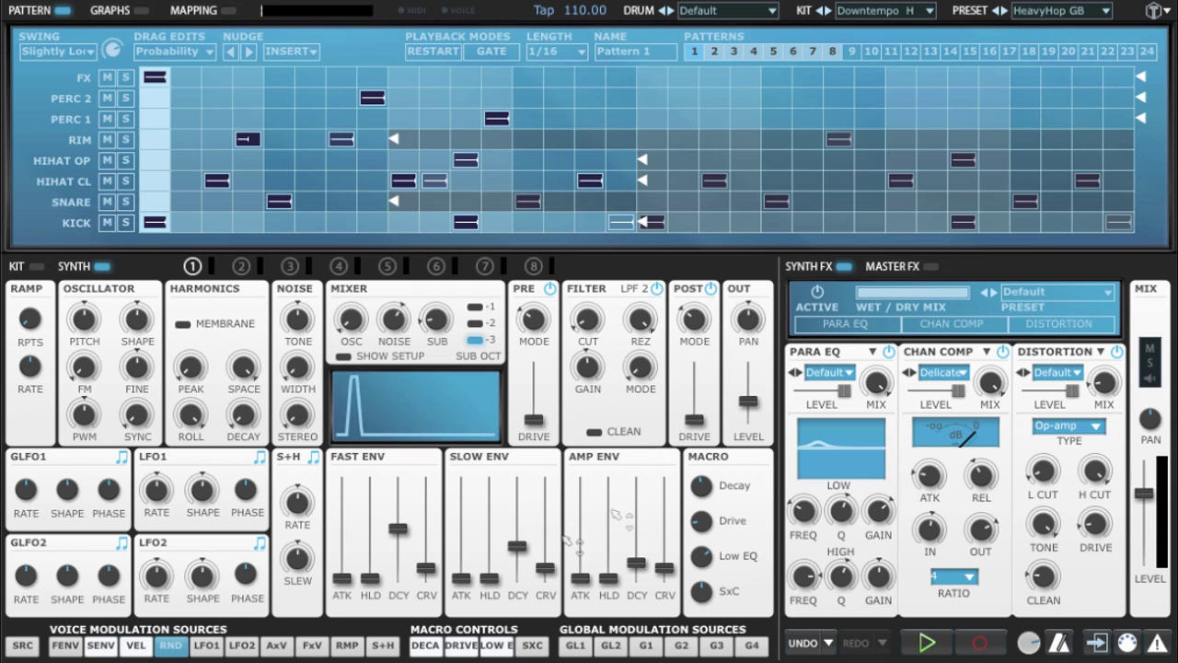
Step: Try modulating the kick's filter cutoff with the fast envelope, raising, clearing and lowering the amount
{"action": "left_click", "coordinate": [66, 649]}
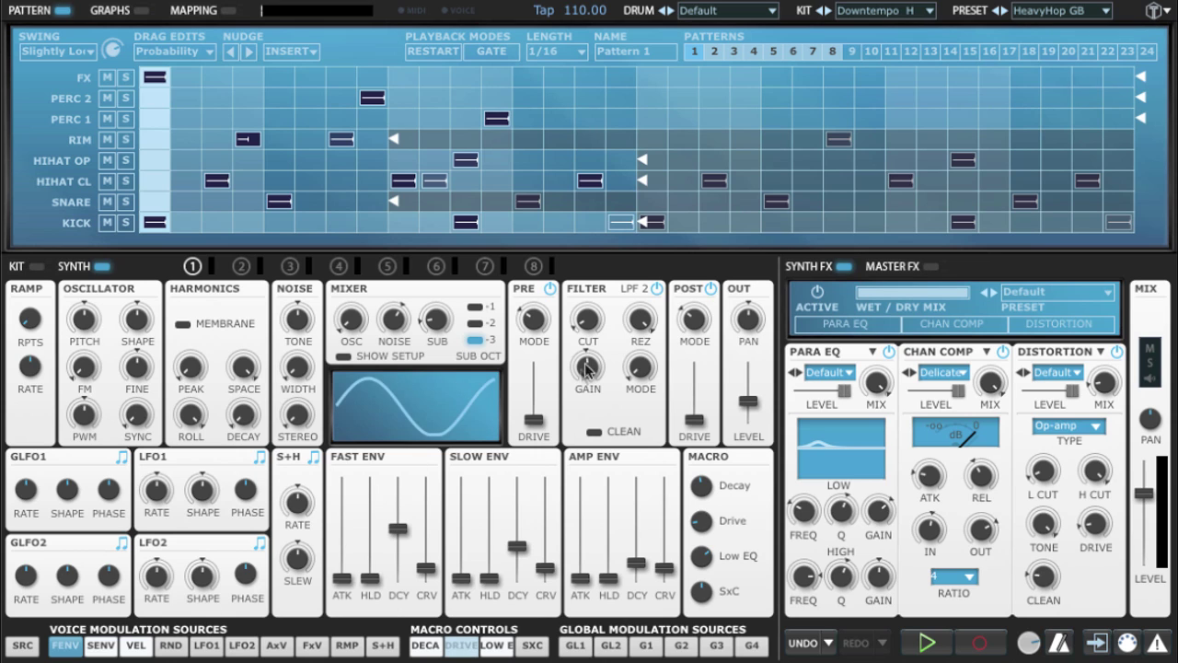
{"action": "mouse_move", "coordinate": [607, 318]}
{"action": "left_click_drag", "start_coordinate": [607, 318], "coordinate": [601, 177]}
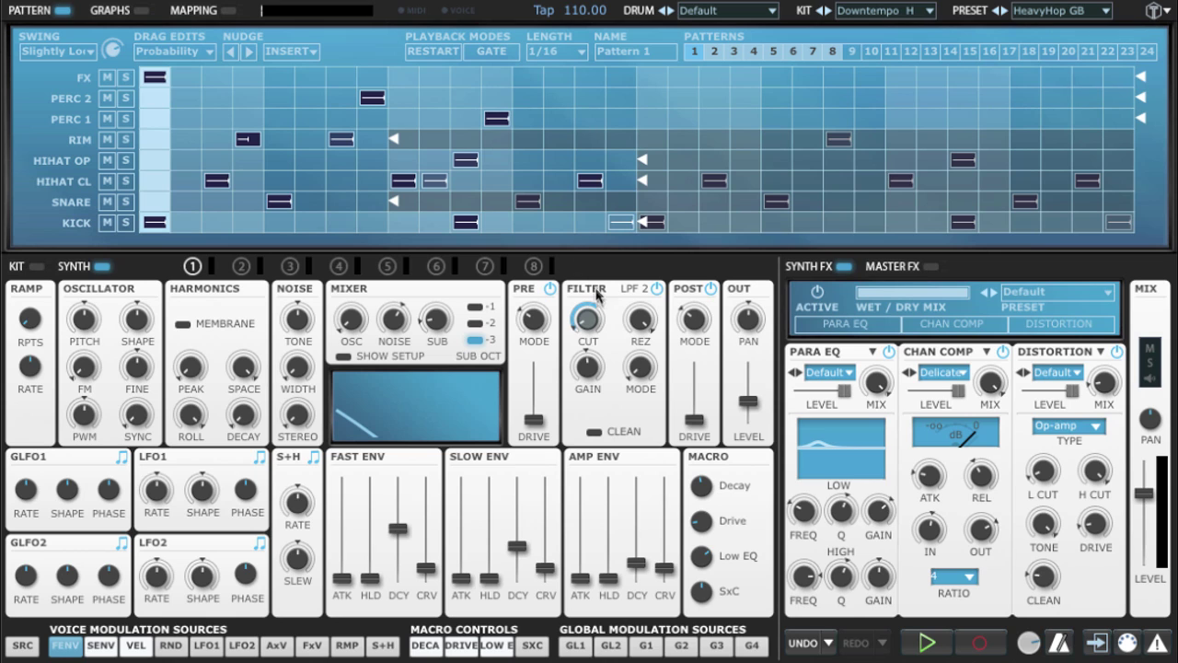
{"action": "double_click", "coordinate": [603, 318]}
{"action": "left_click_drag", "start_coordinate": [603, 318], "coordinate": [625, 443]}
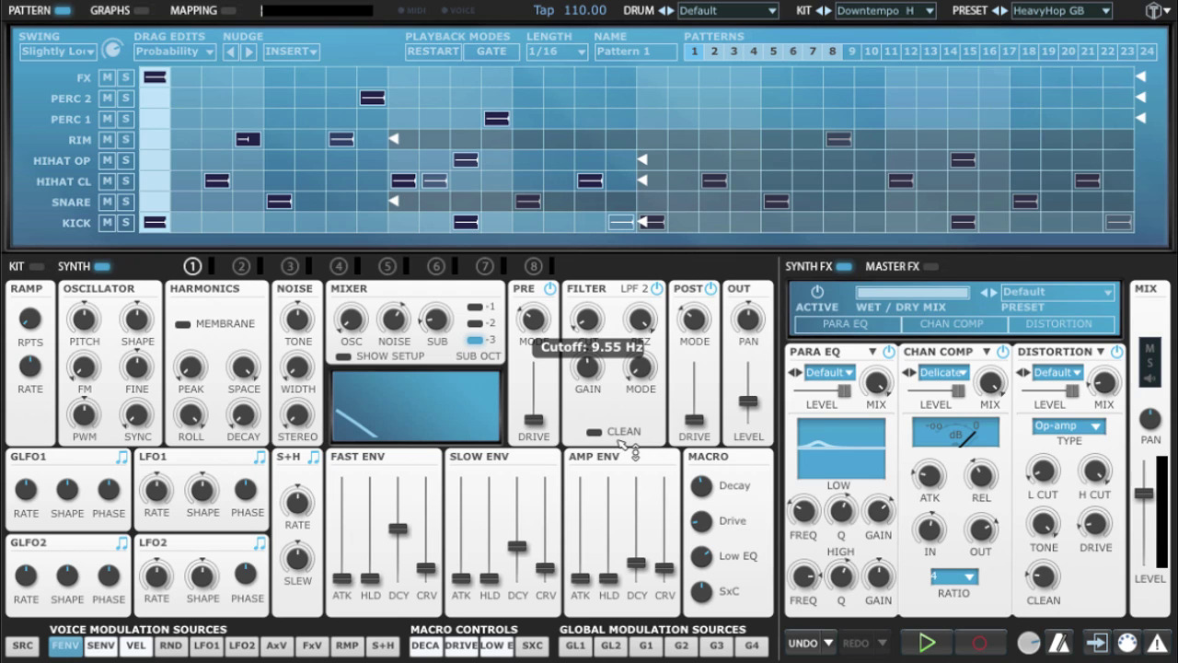
{"action": "left_click_drag", "start_coordinate": [623, 444], "coordinate": [623, 444]}
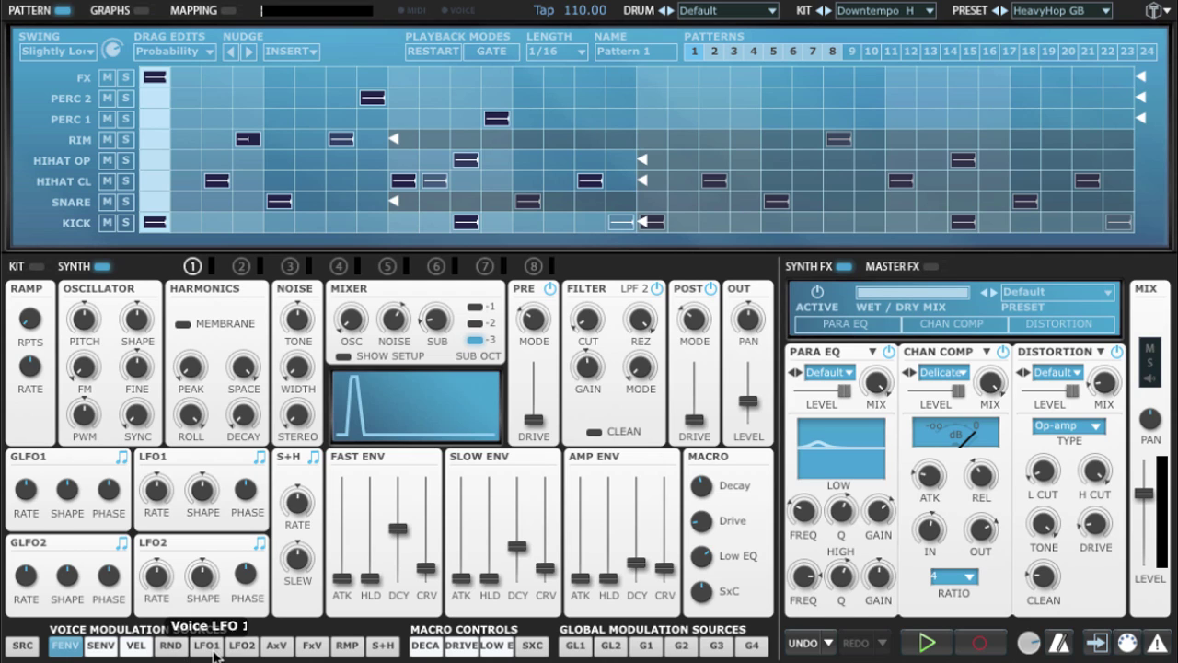
Step: Toggle tempo sync for LFO1 and LFO2 off and back on, and raise the kick's ramp repeats
{"action": "mouse_move", "coordinate": [207, 500]}
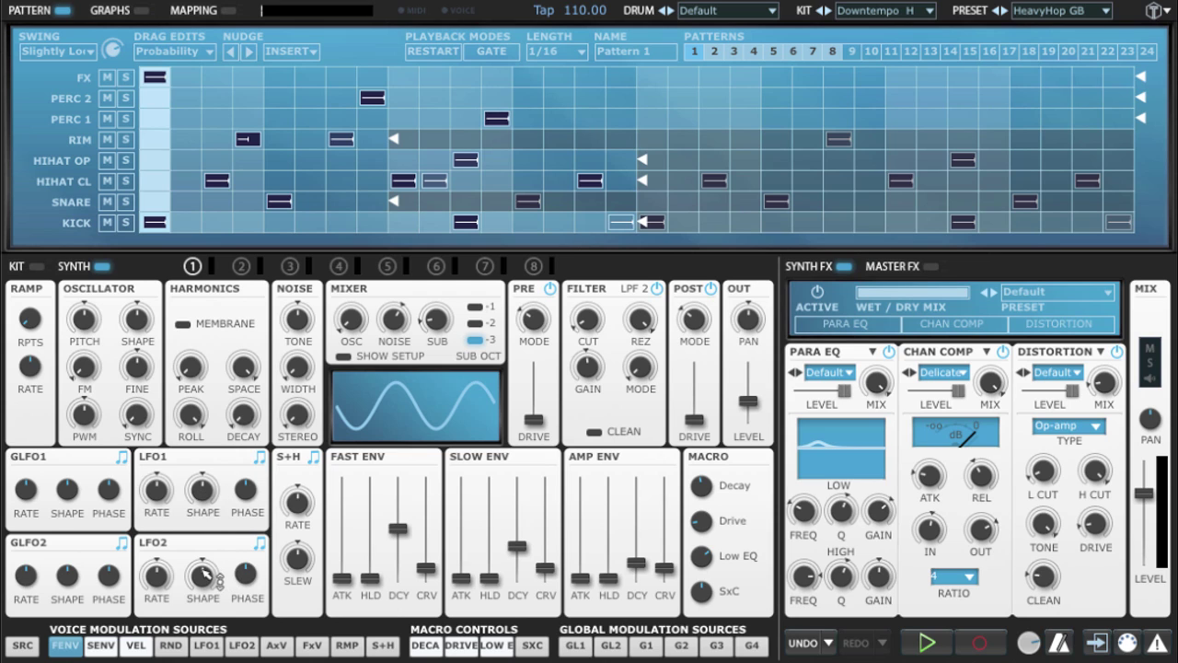
{"action": "left_click", "coordinate": [260, 458]}
{"action": "left_click", "coordinate": [259, 543]}
{"action": "left_click", "coordinate": [261, 457]}
{"action": "left_click", "coordinate": [261, 543]}
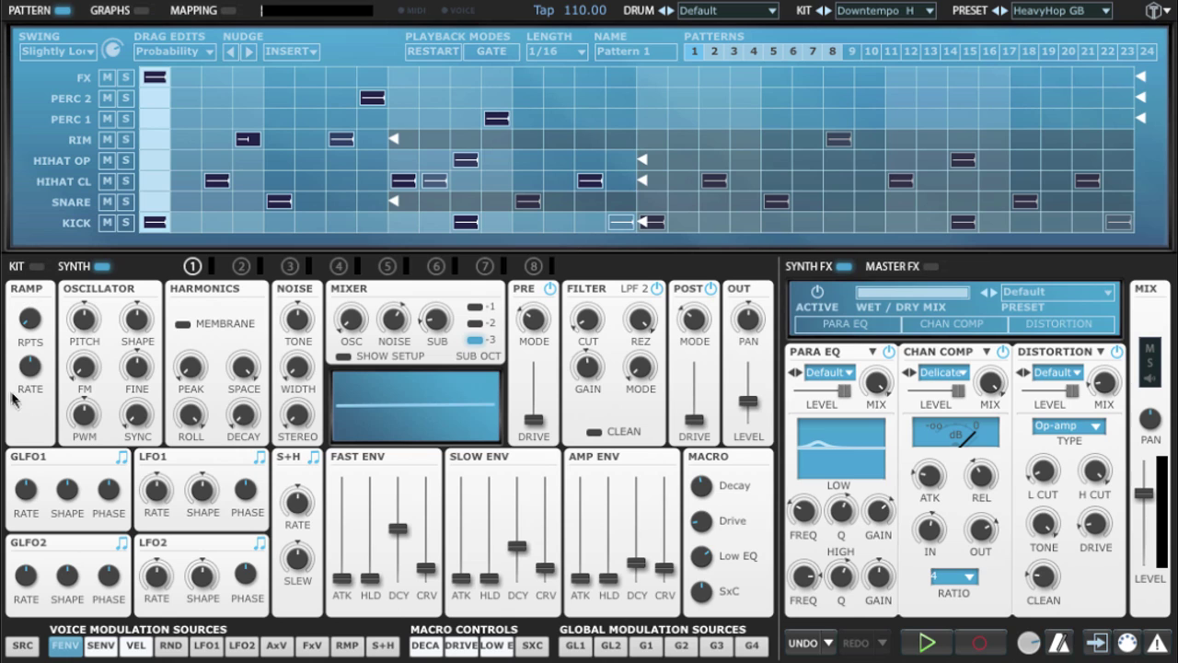
{"action": "left_click_drag", "start_coordinate": [31, 318], "coordinate": [37, 276]}
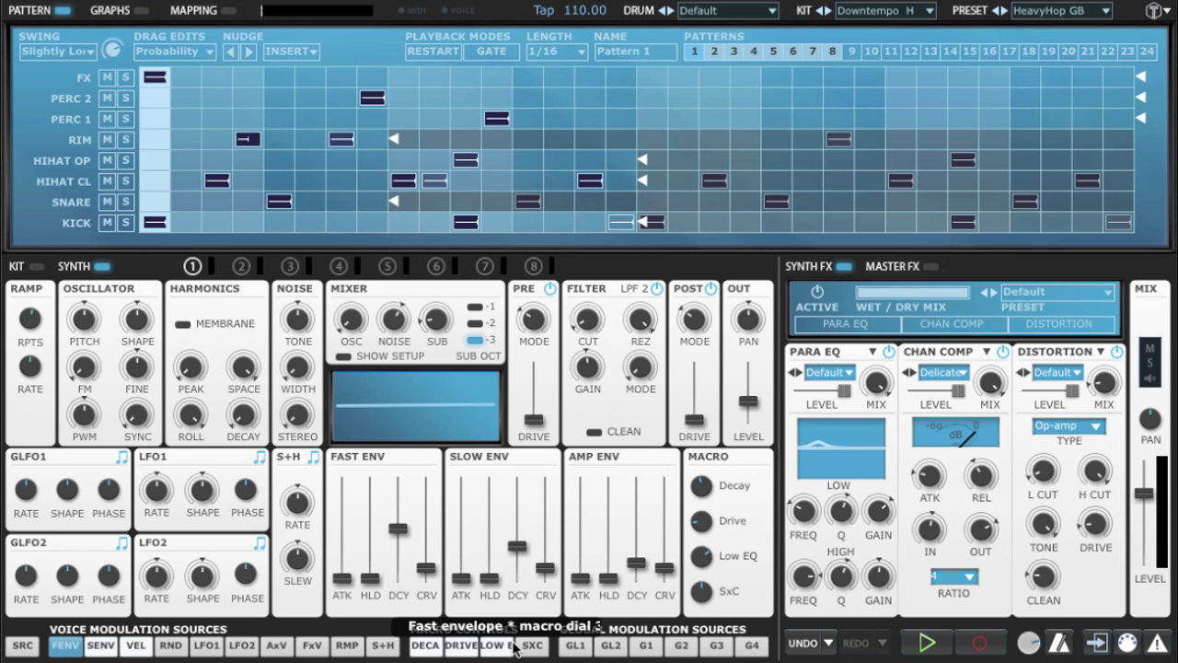
Step: Check the kick's macro dials in the kit view and inspect the SxC macro's modulation in the synth view
{"action": "left_click", "coordinate": [37, 267]}
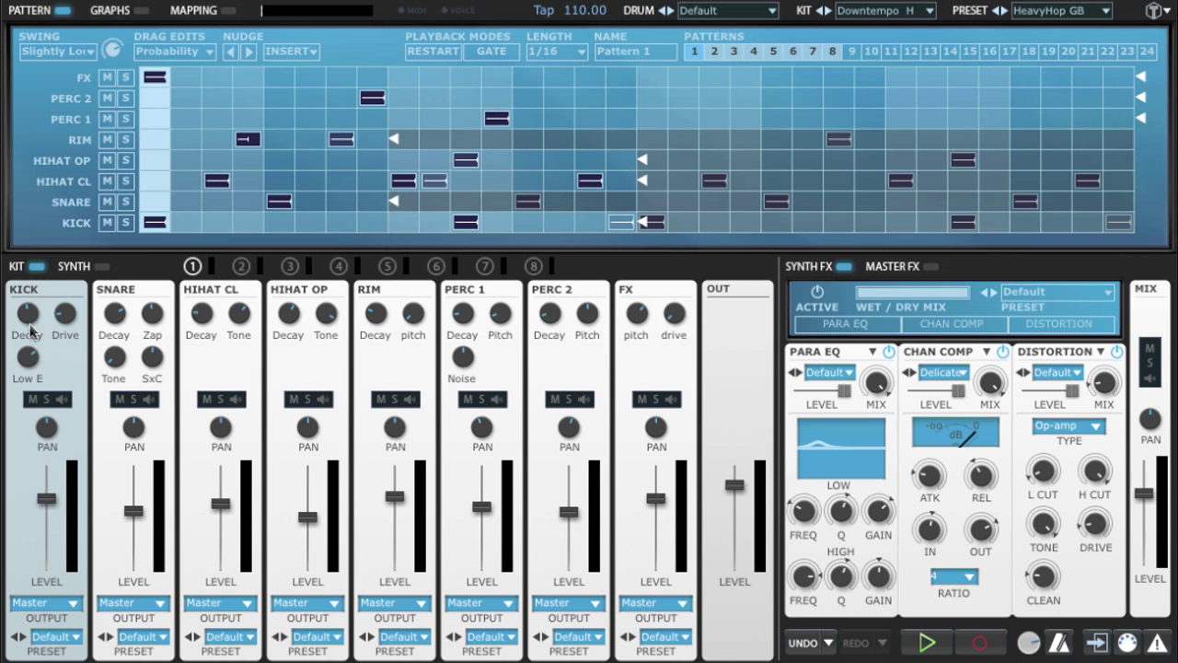
{"action": "left_click", "coordinate": [107, 268]}
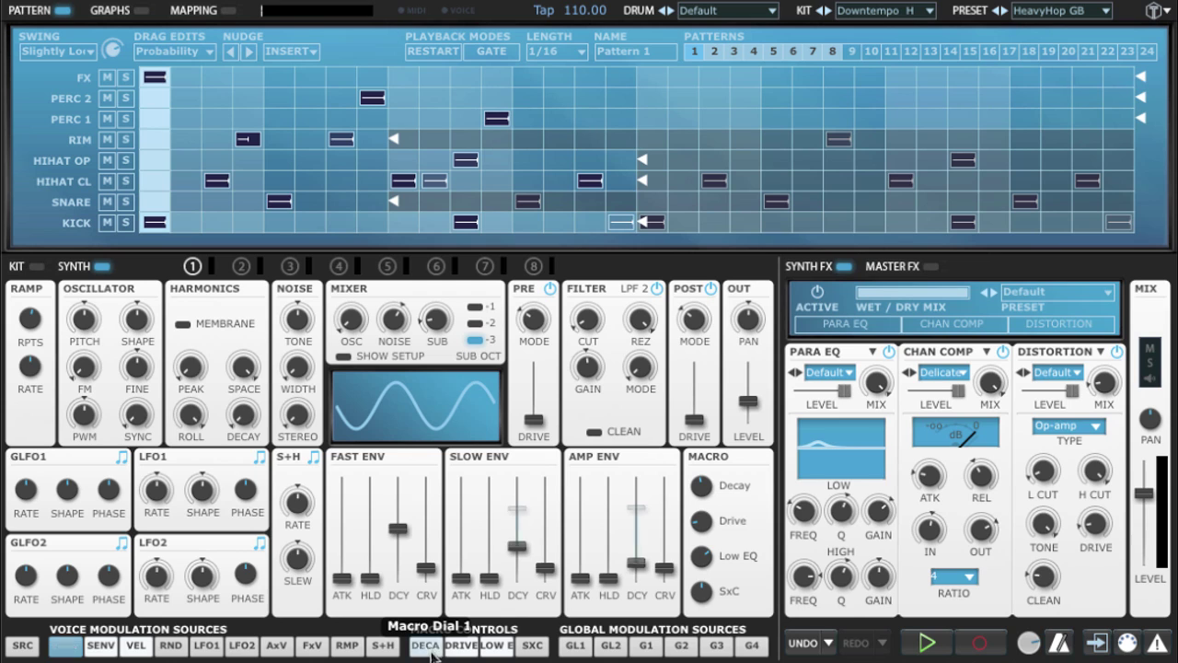
{"action": "left_click", "coordinate": [532, 647]}
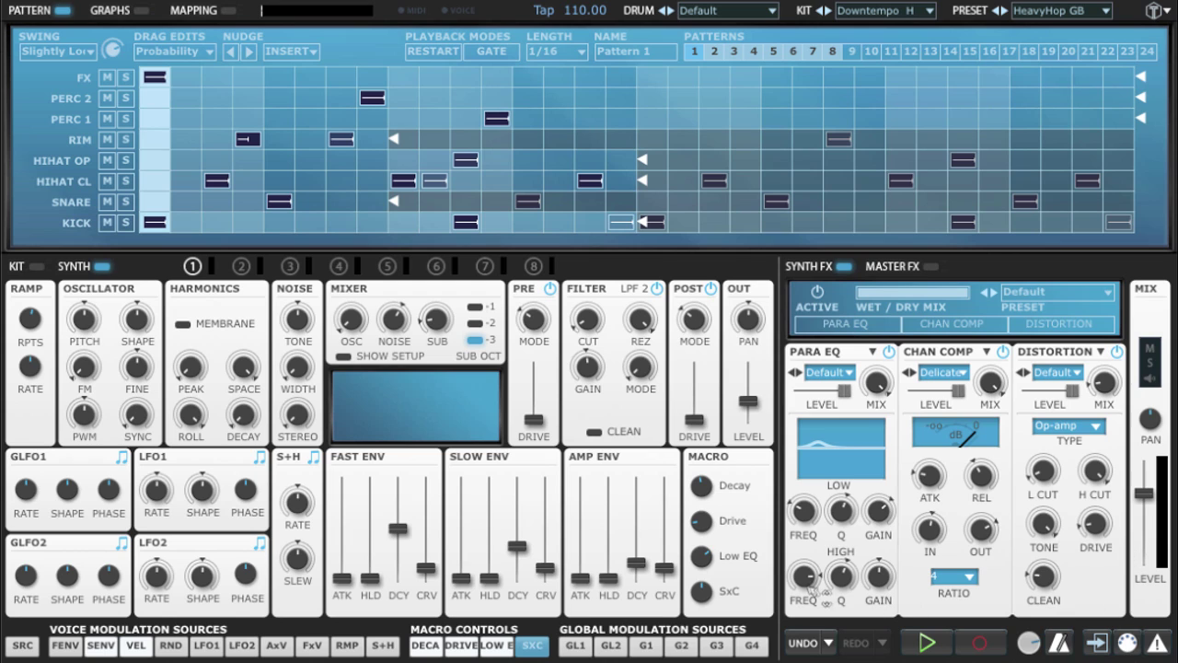
{"action": "mouse_move", "coordinate": [807, 580]}
Step: Reset Tremor to its default state and confirm the reset
{"action": "left_click", "coordinate": [1162, 9]}
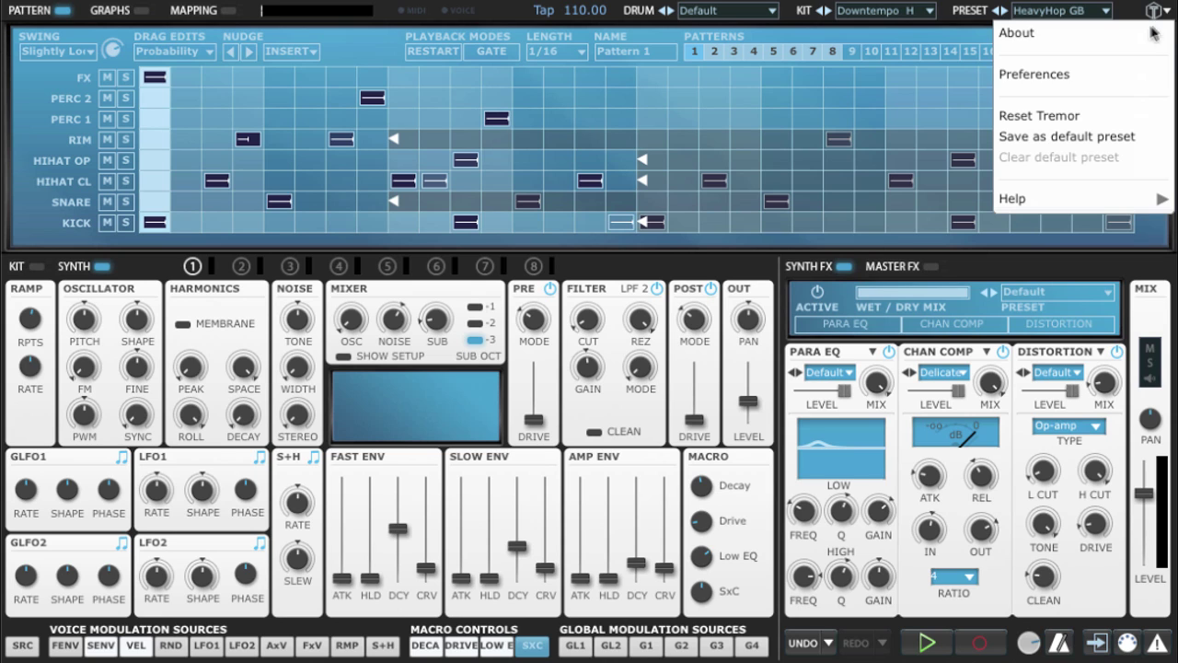
{"action": "left_click", "coordinate": [1141, 118]}
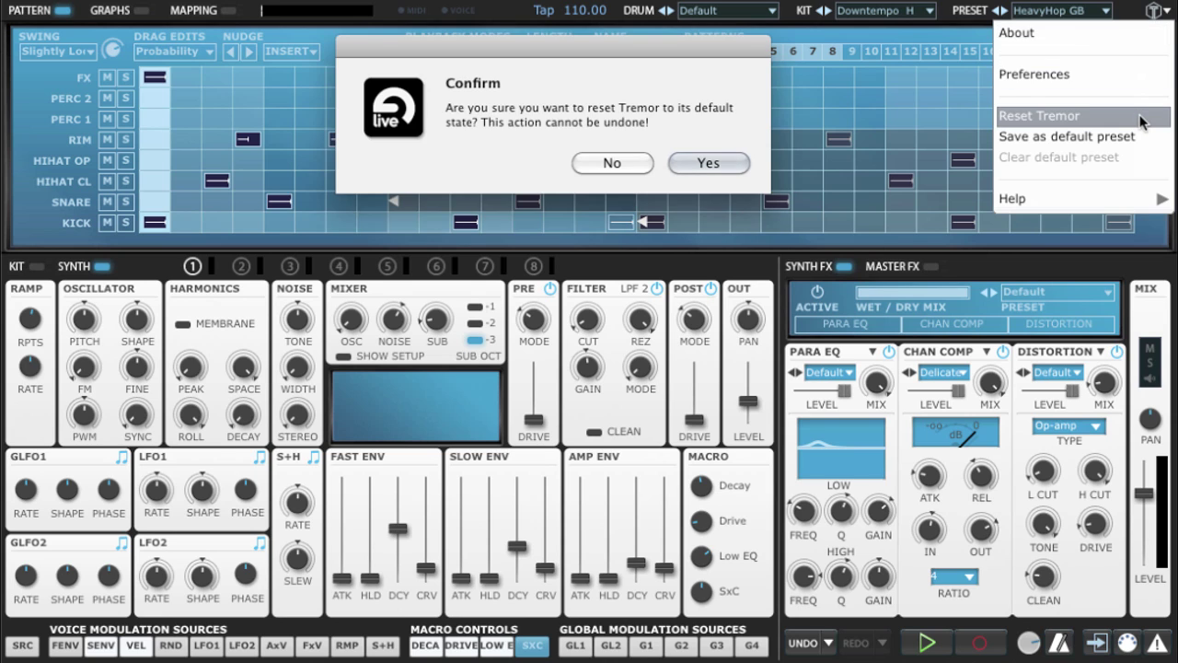
{"action": "left_click", "coordinate": [709, 166]}
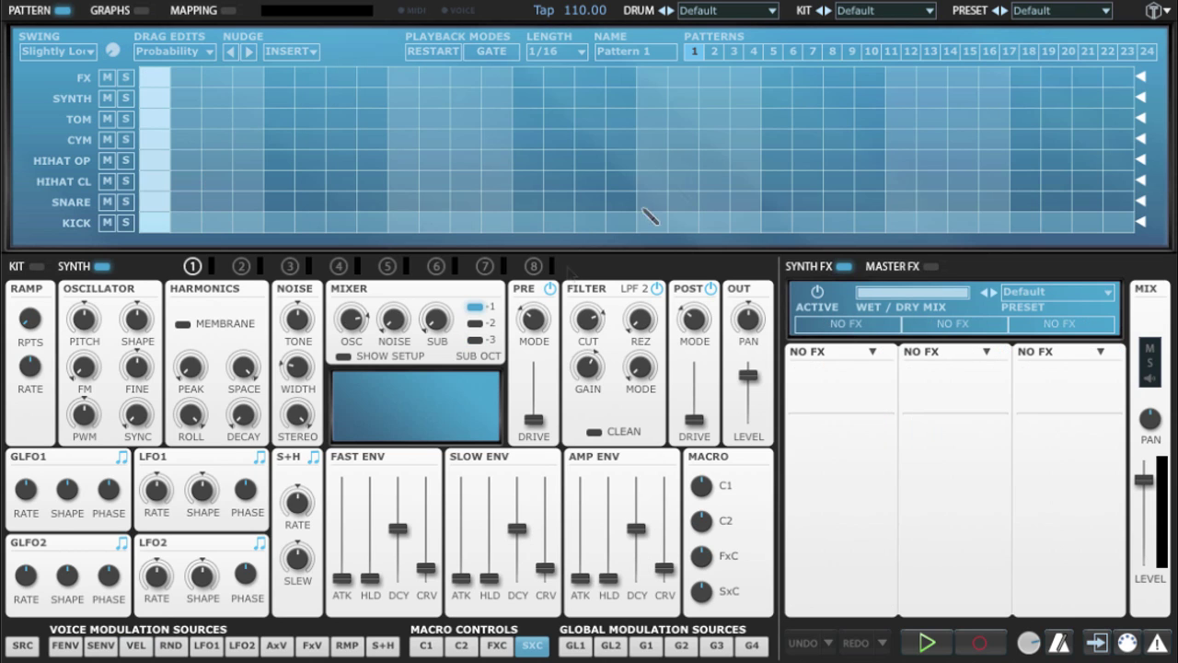
Step: Place a kick hit on step 1, using Velocity drag edits, and shorten the kick lane to four steps
{"action": "left_click", "coordinate": [155, 223]}
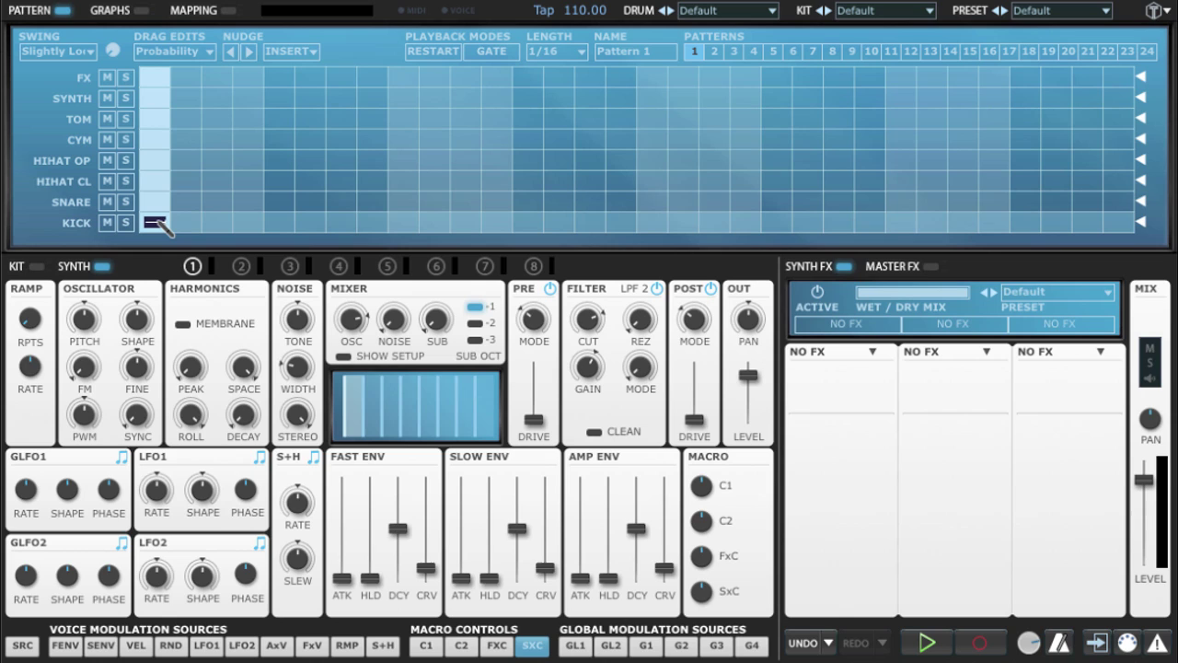
{"action": "left_click", "coordinate": [167, 52]}
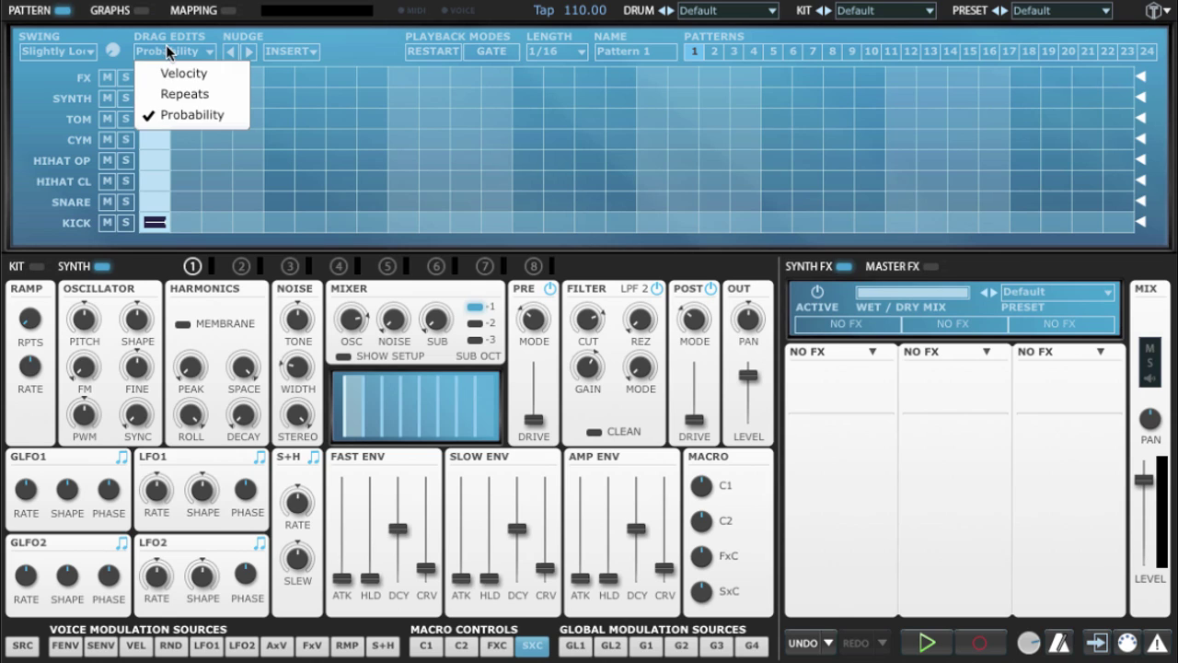
{"action": "left_click", "coordinate": [172, 69]}
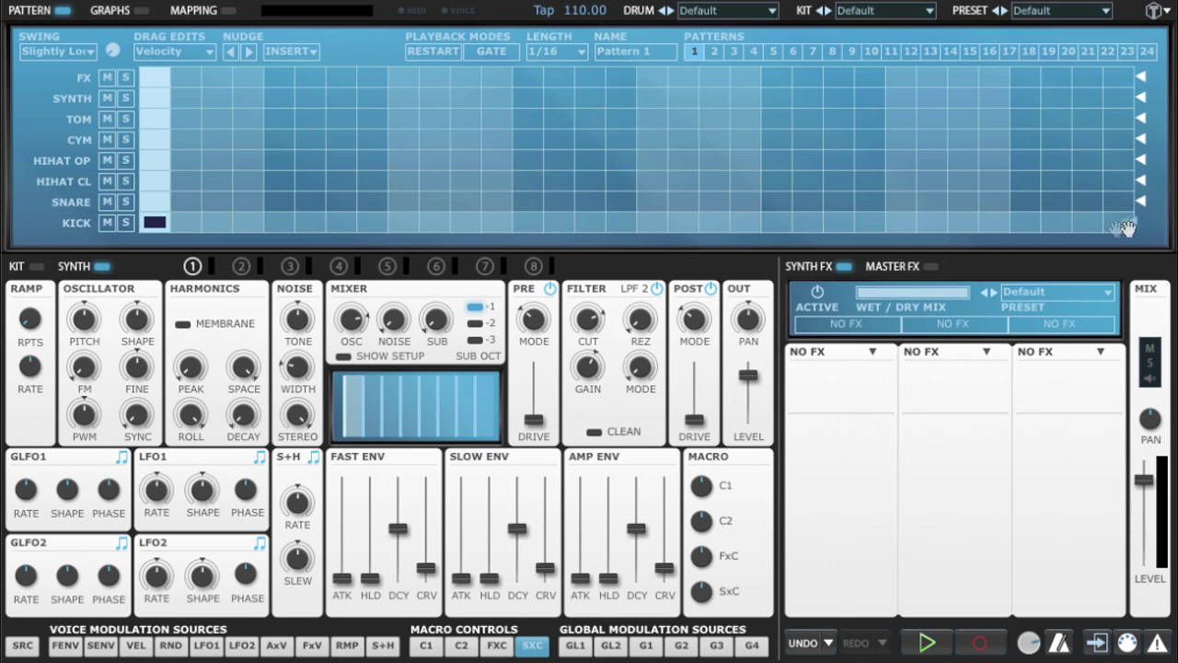
{"action": "left_click_drag", "start_coordinate": [1125, 229], "coordinate": [269, 223]}
{"action": "key", "text": "space"}
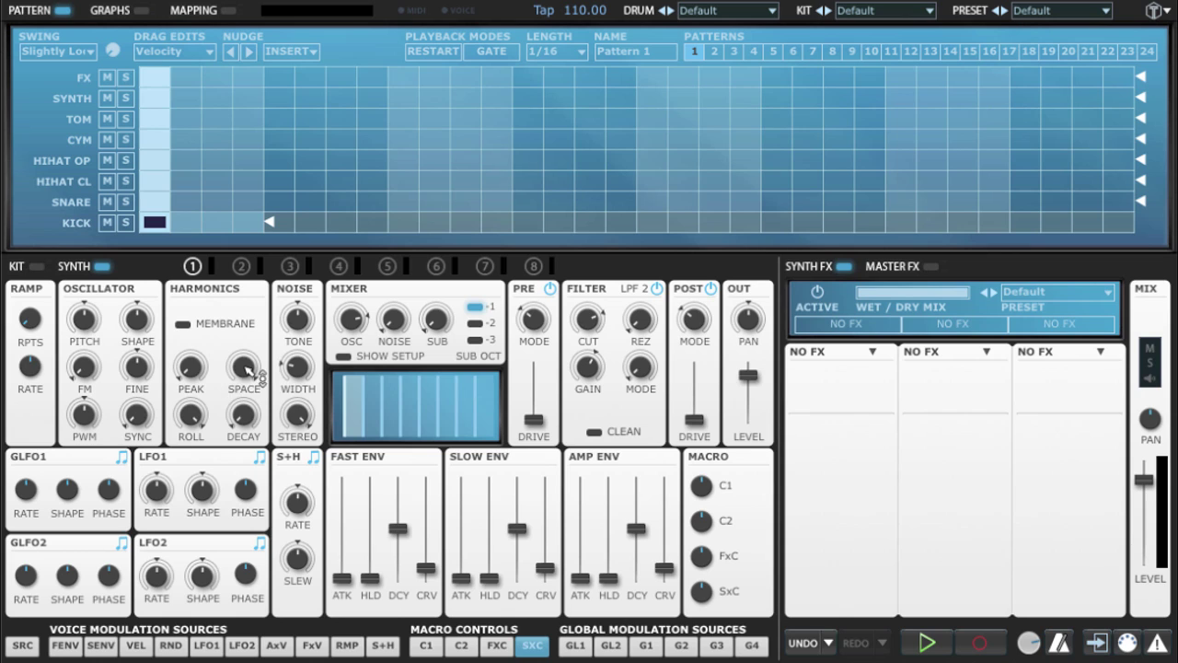
Step: During playback, set the kick's harmonic stretch to 94% and turn the harmonic Roll down to its minimum
{"action": "mouse_move", "coordinate": [247, 370]}
{"action": "left_mouse_down"}
{"action": "mouse_move", "coordinate": [246, 499]}
{"action": "mouse_move", "coordinate": [245, 376]}
{"action": "left_mouse_up"}
{"action": "key", "text": "space"}
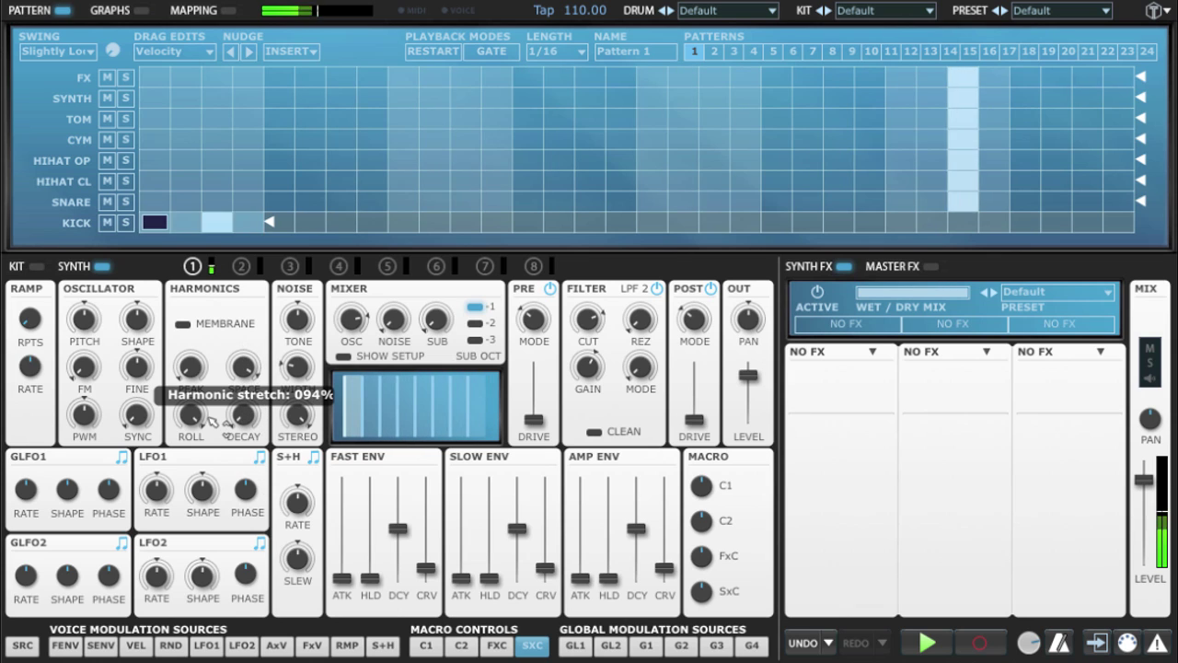
{"action": "mouse_move", "coordinate": [191, 416]}
{"action": "left_mouse_down"}
{"action": "mouse_move", "coordinate": [196, 607]}
{"action": "mouse_move", "coordinate": [193, 414]}
{"action": "left_mouse_up"}
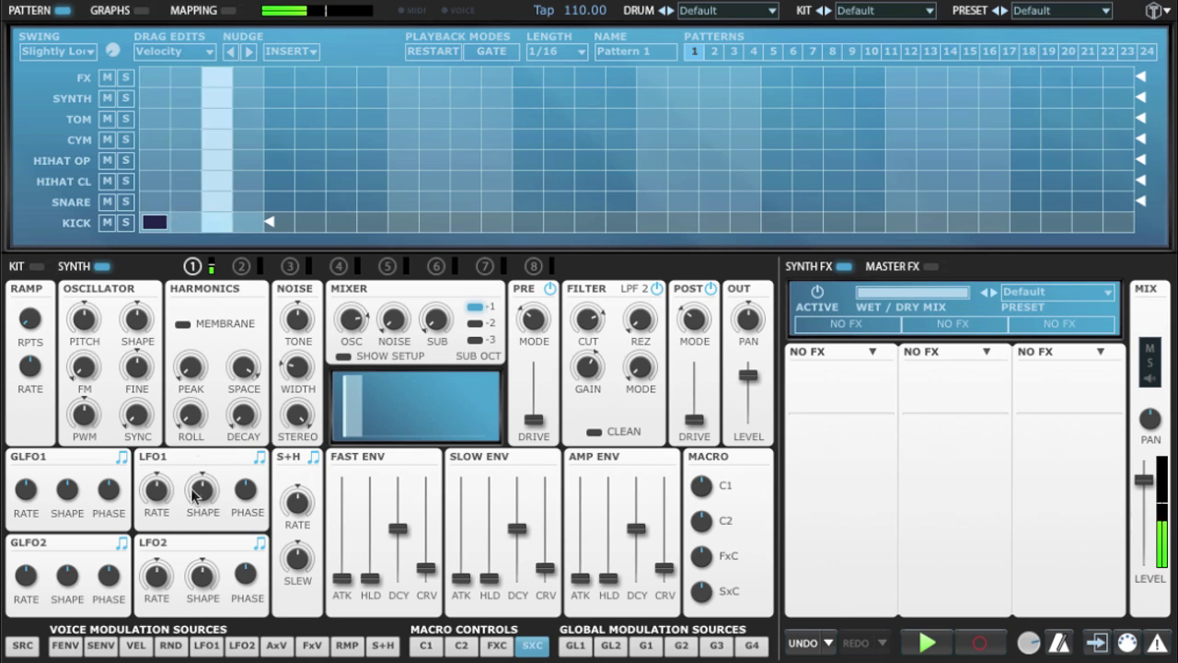
{"action": "double_click", "coordinate": [193, 417]}
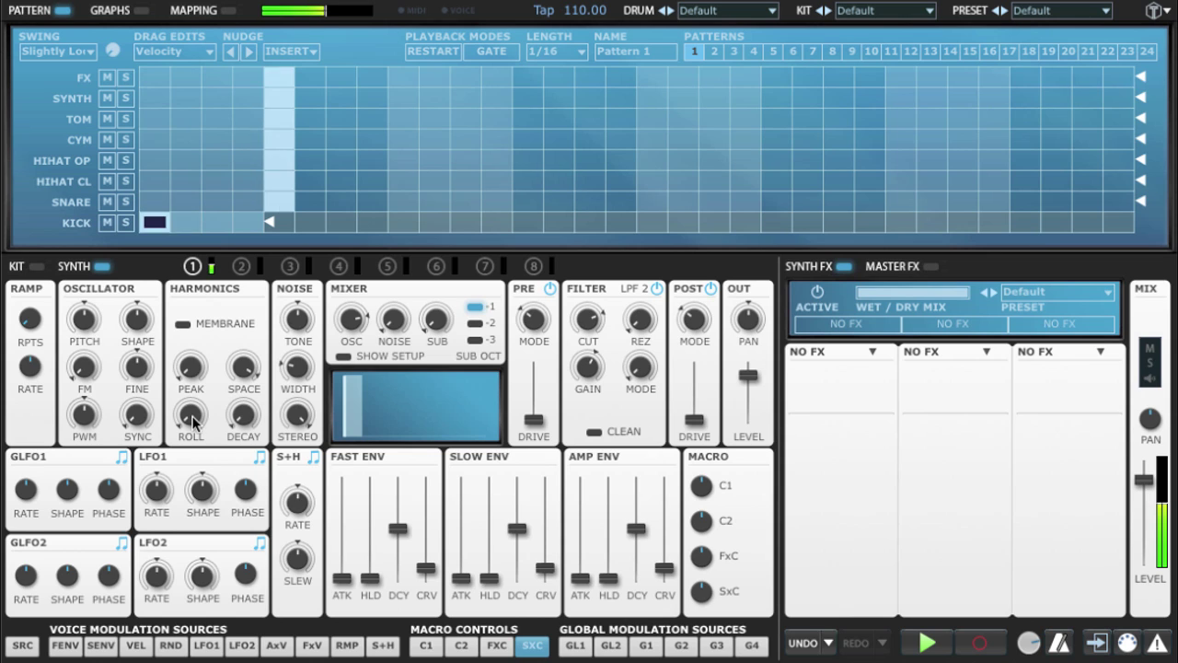
Step: Reshape the kick's harmonics by raising Roll partway and lowering Space to around its midpoint, testing Peak as well
{"action": "left_click_drag", "start_coordinate": [194, 419], "coordinate": [197, 292]}
{"action": "left_click_drag", "start_coordinate": [244, 368], "coordinate": [246, 453]}
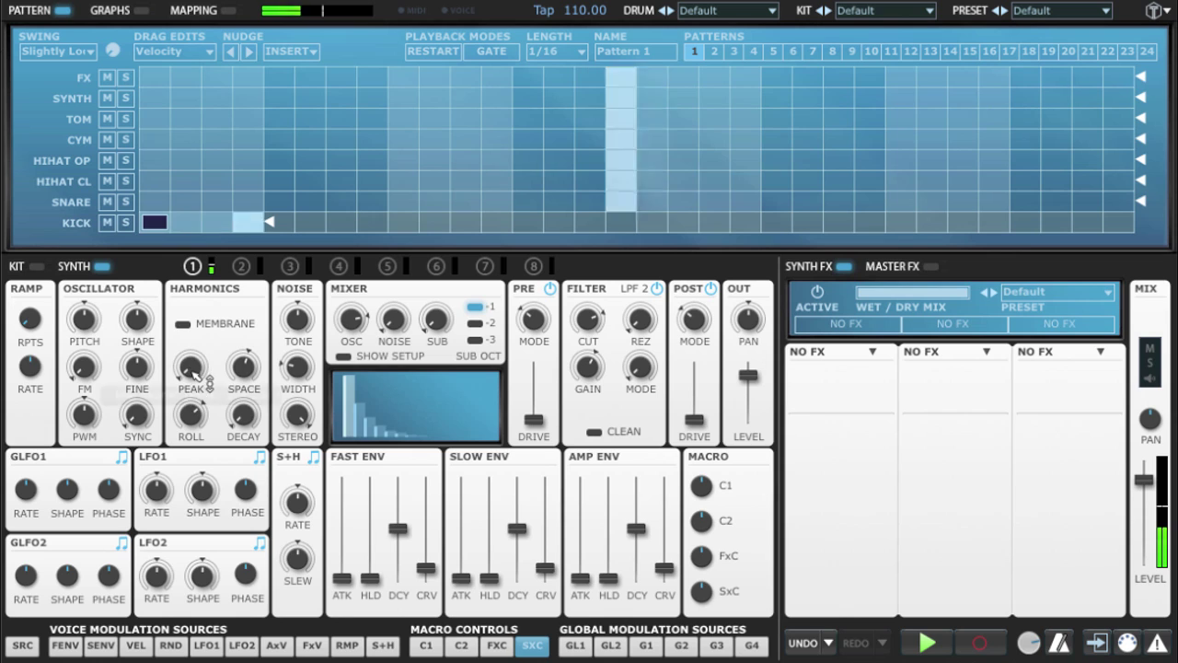
{"action": "mouse_move", "coordinate": [189, 373]}
{"action": "left_mouse_down"}
{"action": "mouse_move", "coordinate": [201, 177]}
{"action": "mouse_move", "coordinate": [189, 260]}
{"action": "mouse_move", "coordinate": [196, 399]}
{"action": "mouse_move", "coordinate": [196, 387]}
{"action": "left_mouse_up"}
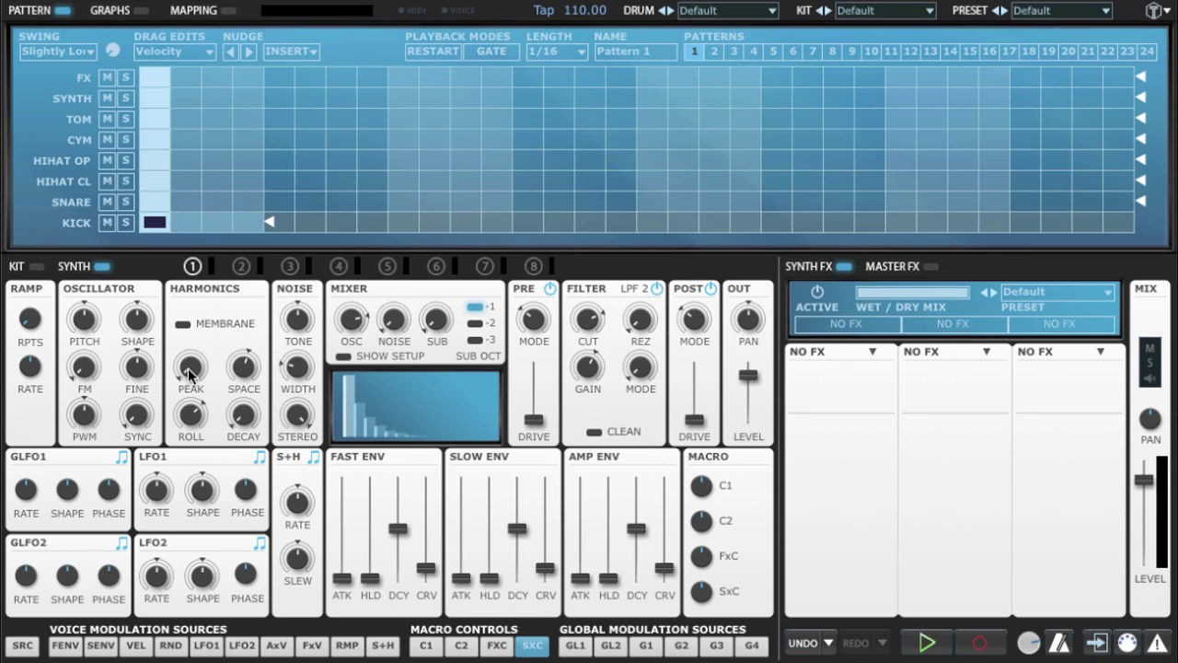
Step: Compare the Harmonic and Membrane modes while lowering the harmonic Space further, finishing in Membrane mode
{"action": "left_click", "coordinate": [184, 325]}
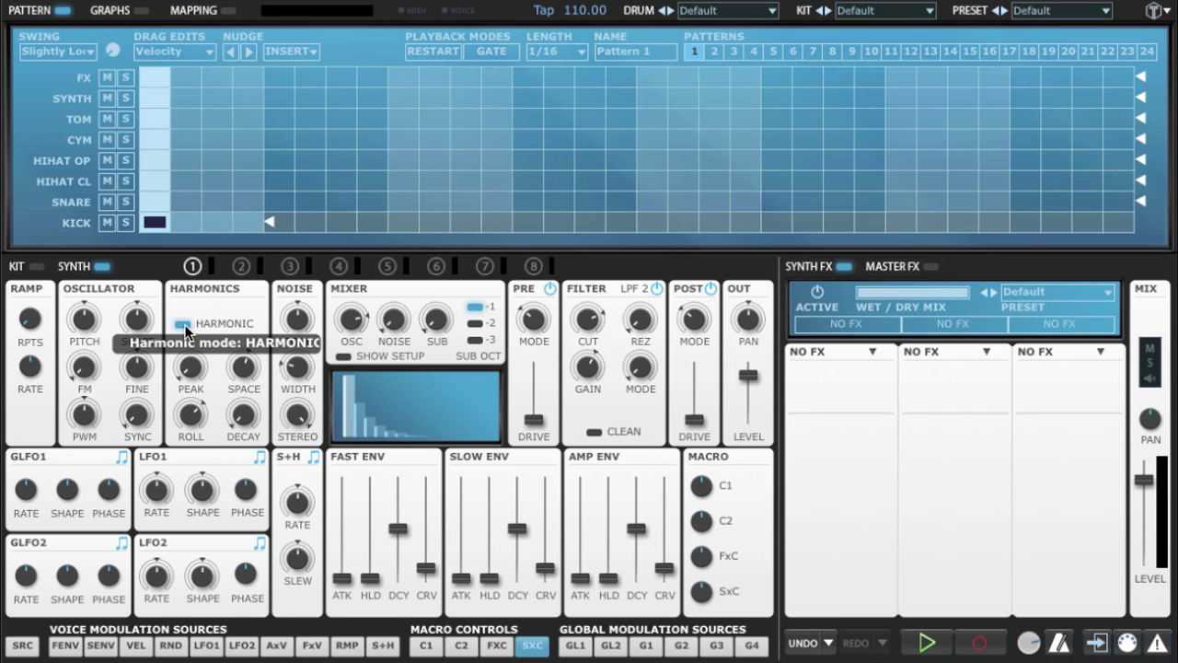
{"action": "left_click", "coordinate": [185, 329]}
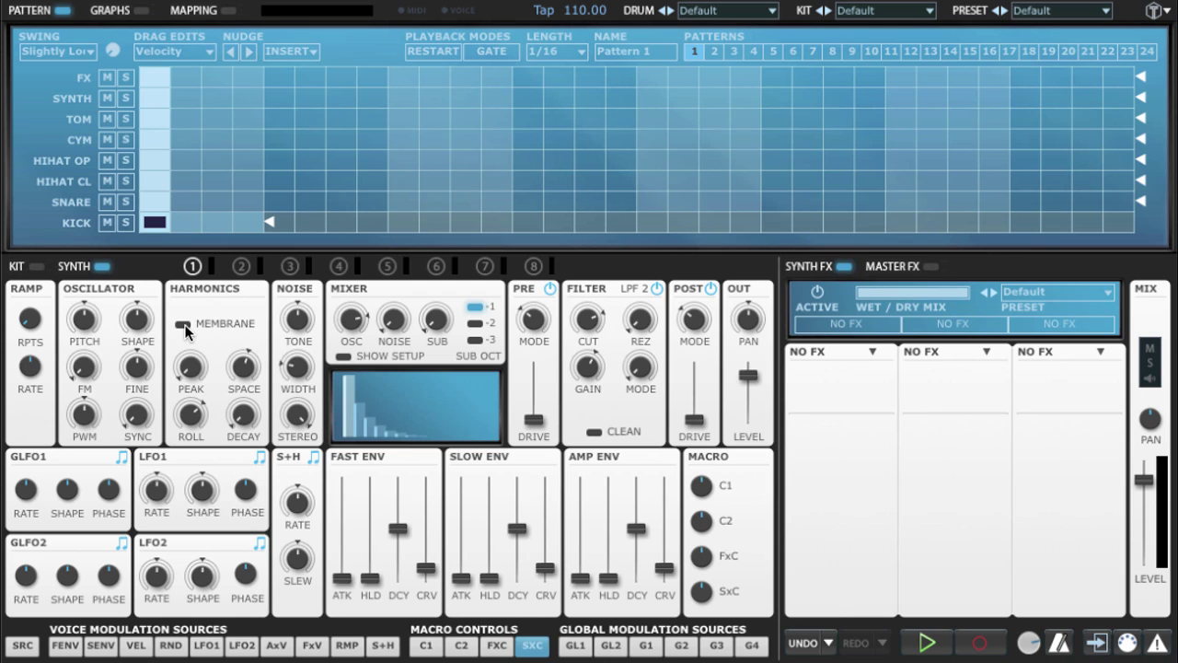
{"action": "left_click", "coordinate": [184, 326]}
{"action": "left_click_drag", "start_coordinate": [244, 366], "coordinate": [246, 406]}
{"action": "left_click", "coordinate": [183, 323]}
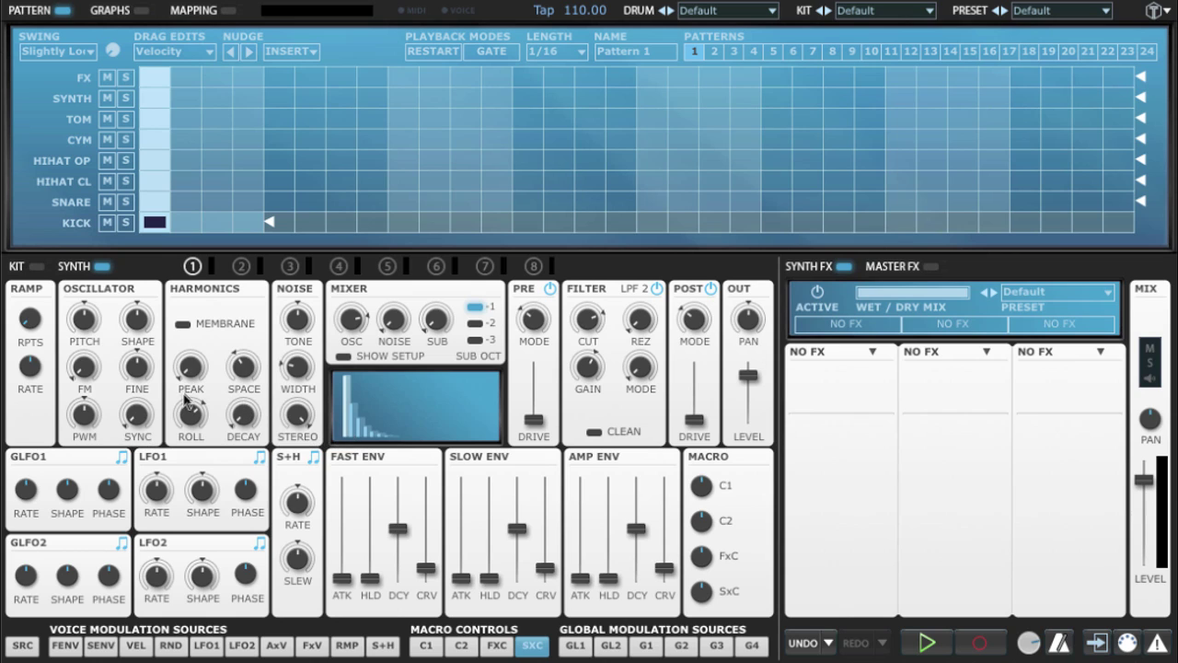
Step: Sweep the kick's oscillator Shape up to its maximum
{"action": "left_click_drag", "start_coordinate": [148, 331], "coordinate": [148, 323]}
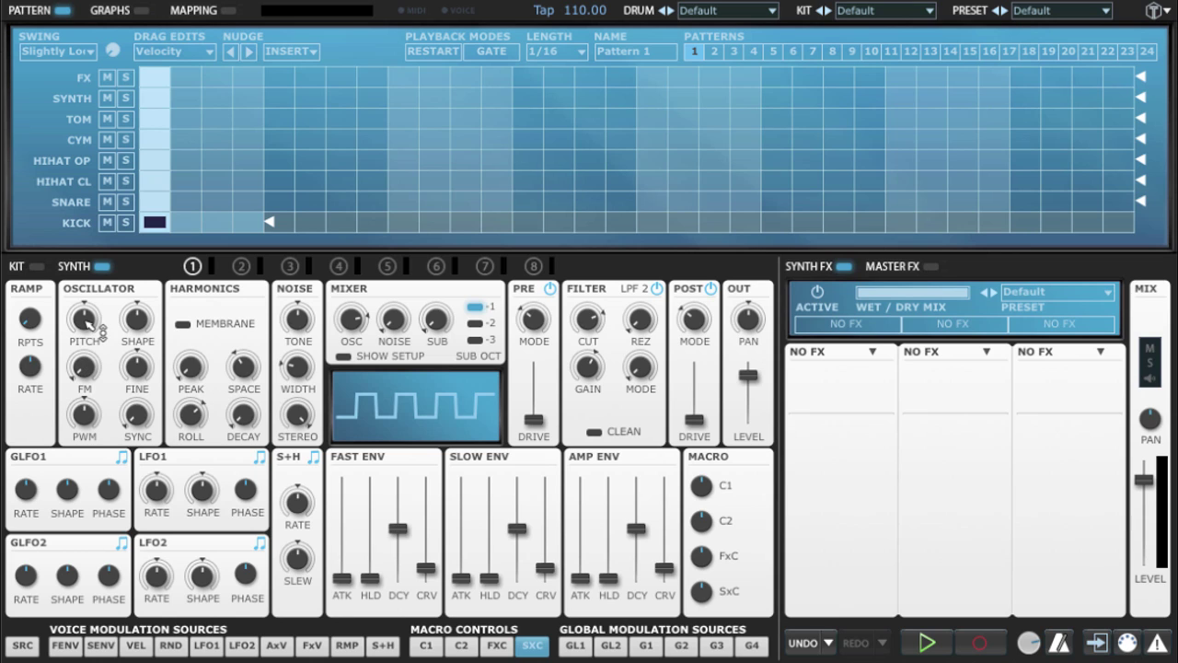
{"action": "left_click_drag", "start_coordinate": [152, 330], "coordinate": [144, 188]}
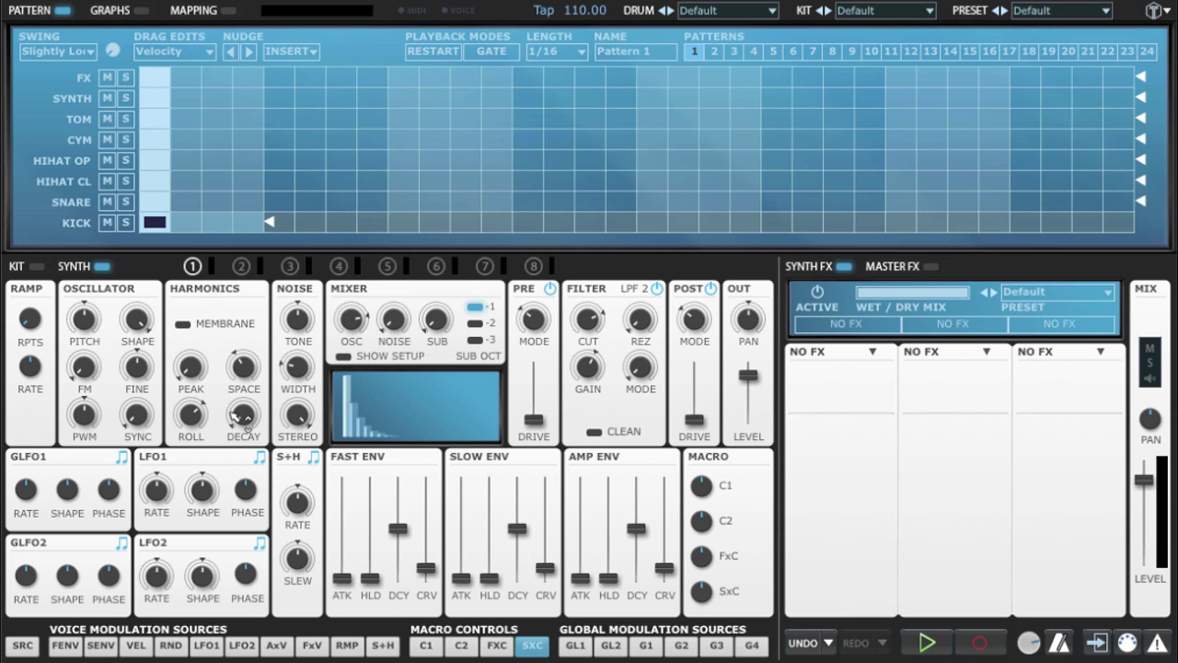
Step: Modulate the kick's filter cutoff with the fast envelope (FENV), lowering the base cutoff during playback
{"action": "left_click", "coordinate": [66, 646]}
{"action": "left_click_drag", "start_coordinate": [590, 313], "coordinate": [602, 197]}
{"action": "key", "text": "space"}
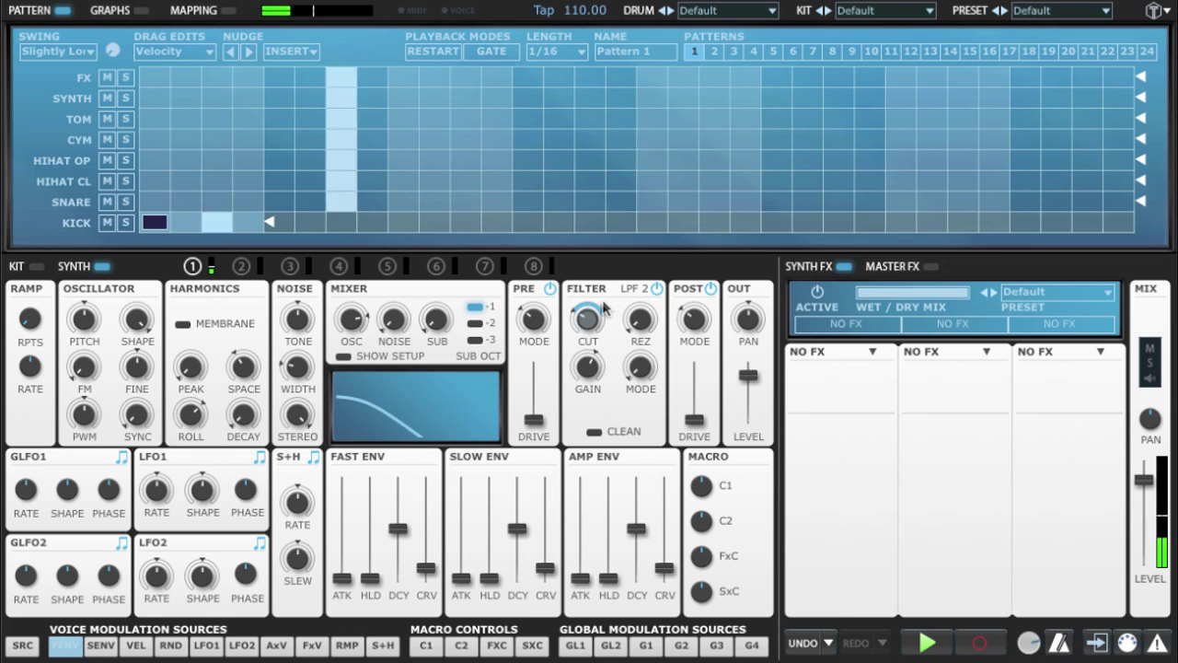
{"action": "left_click_drag", "start_coordinate": [590, 322], "coordinate": [590, 355]}
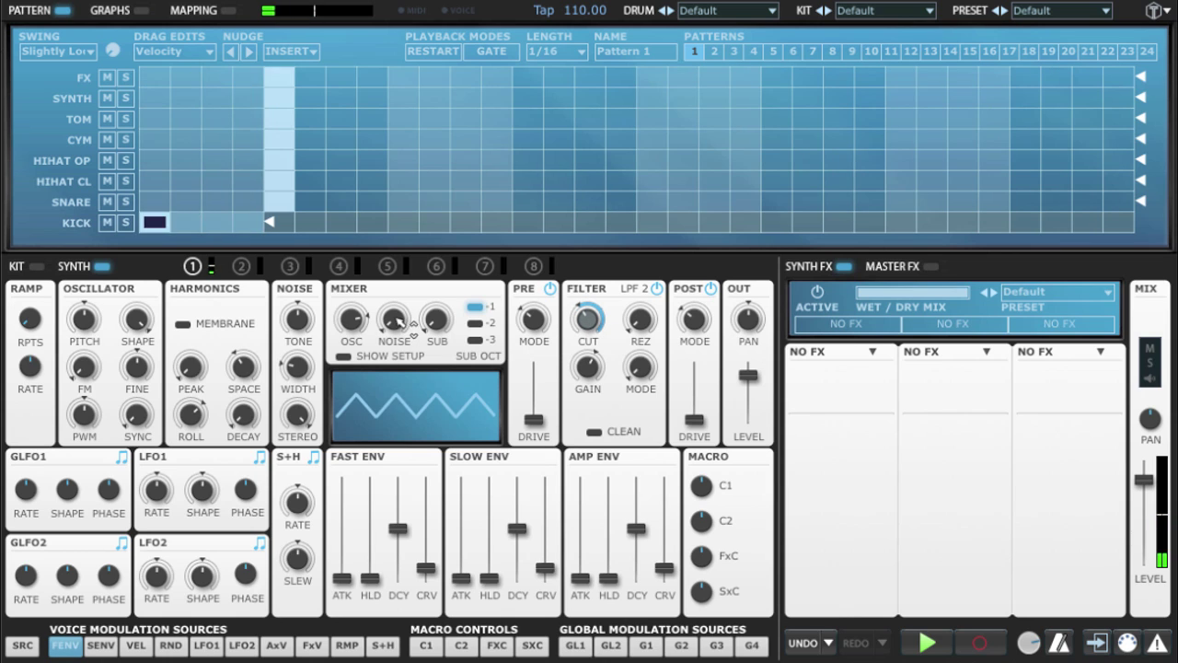
Step: Blend some noise into the kick and fine-tune the harmonic Space and oscillator Pitch
{"action": "left_click_drag", "start_coordinate": [394, 321], "coordinate": [403, 257]}
{"action": "left_click_drag", "start_coordinate": [267, 374], "coordinate": [267, 368]}
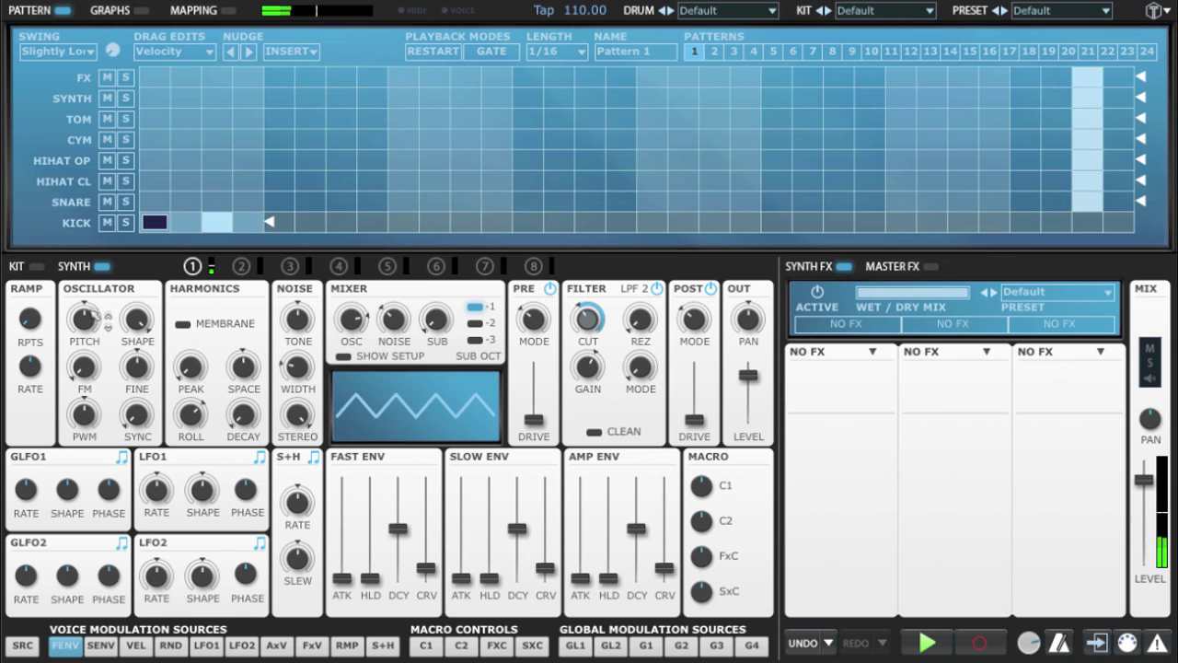
{"action": "left_click_drag", "start_coordinate": [81, 324], "coordinate": [117, 332]}
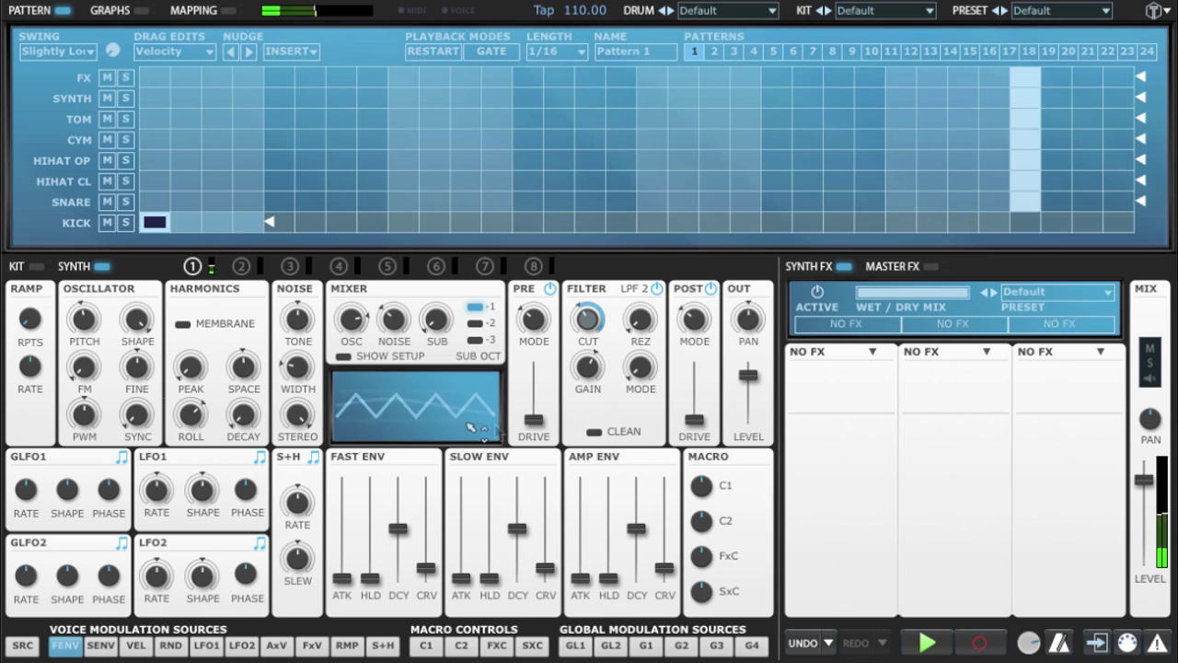
Step: Add a little pre and post drive to the kick and trim the noise level to about -24 dB
{"action": "left_click_drag", "start_coordinate": [543, 425], "coordinate": [537, 403]}
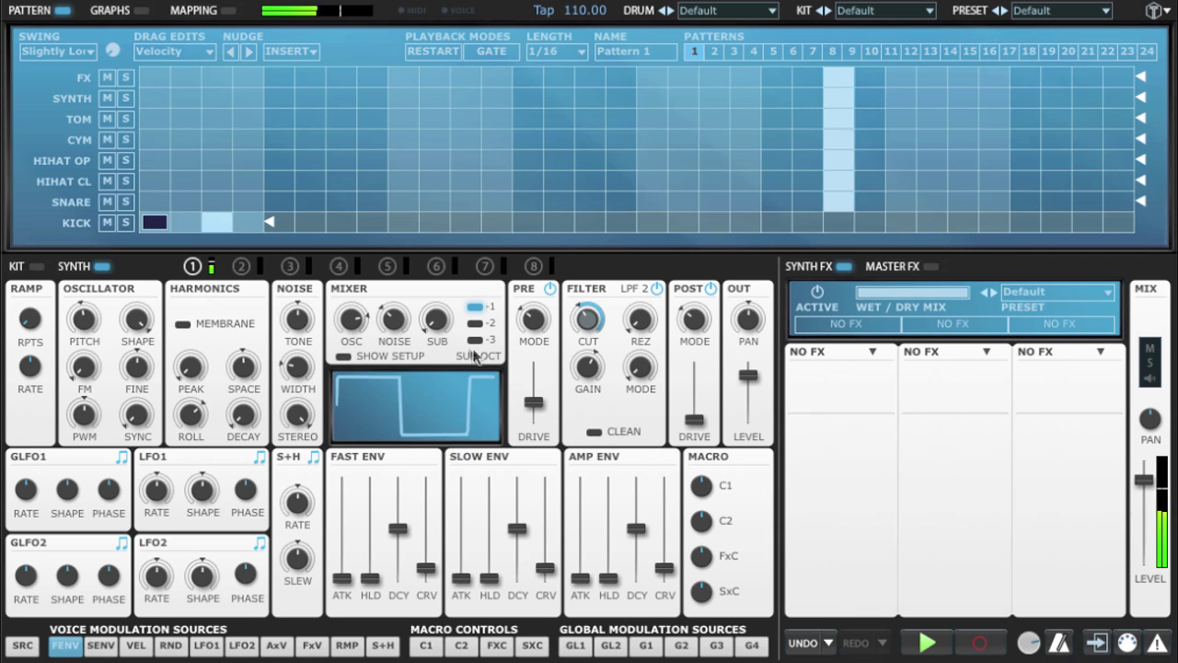
{"action": "left_click_drag", "start_coordinate": [394, 328], "coordinate": [394, 337]}
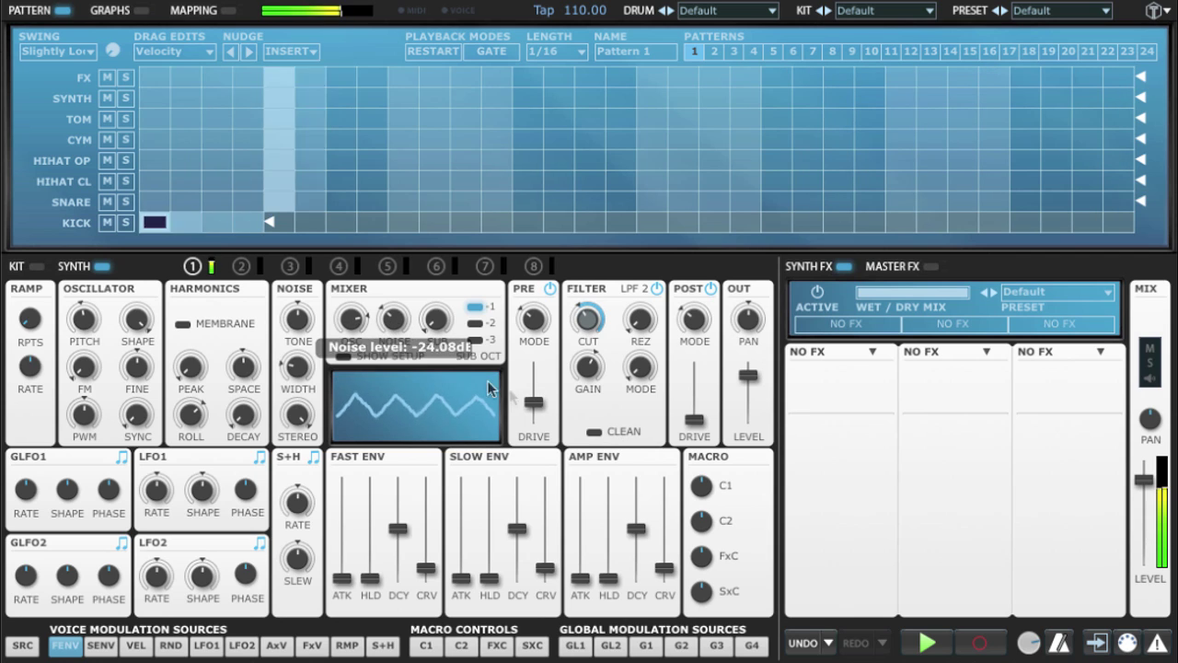
{"action": "left_click_drag", "start_coordinate": [537, 405], "coordinate": [537, 407]}
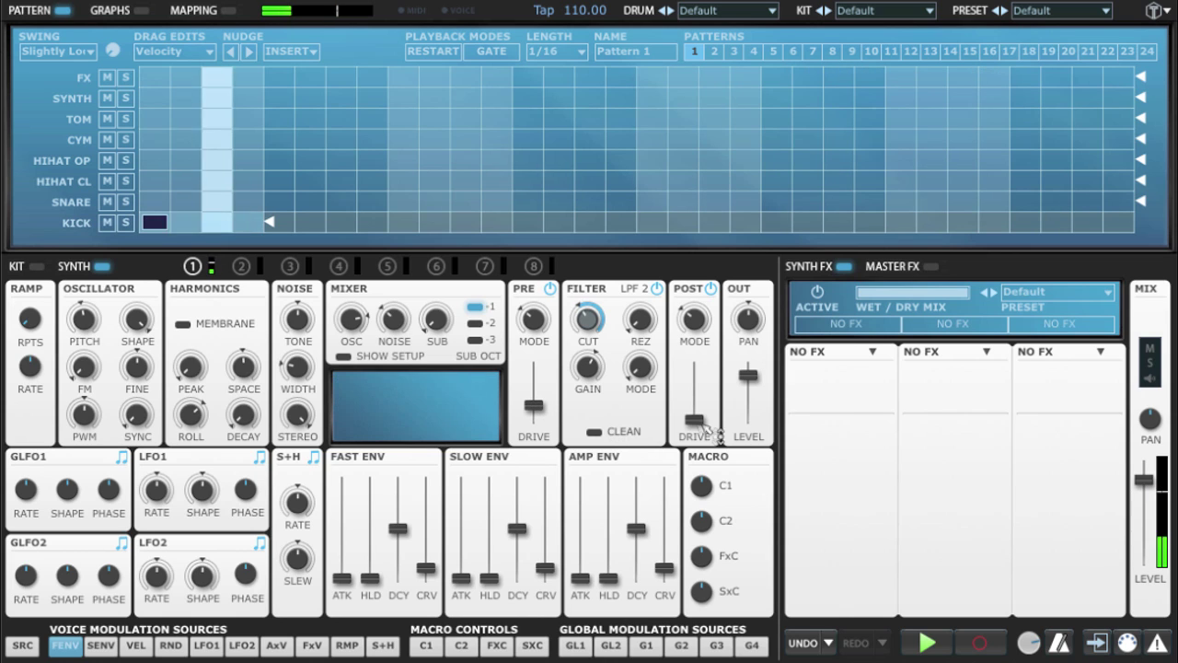
{"action": "left_click_drag", "start_coordinate": [694, 419], "coordinate": [696, 418]}
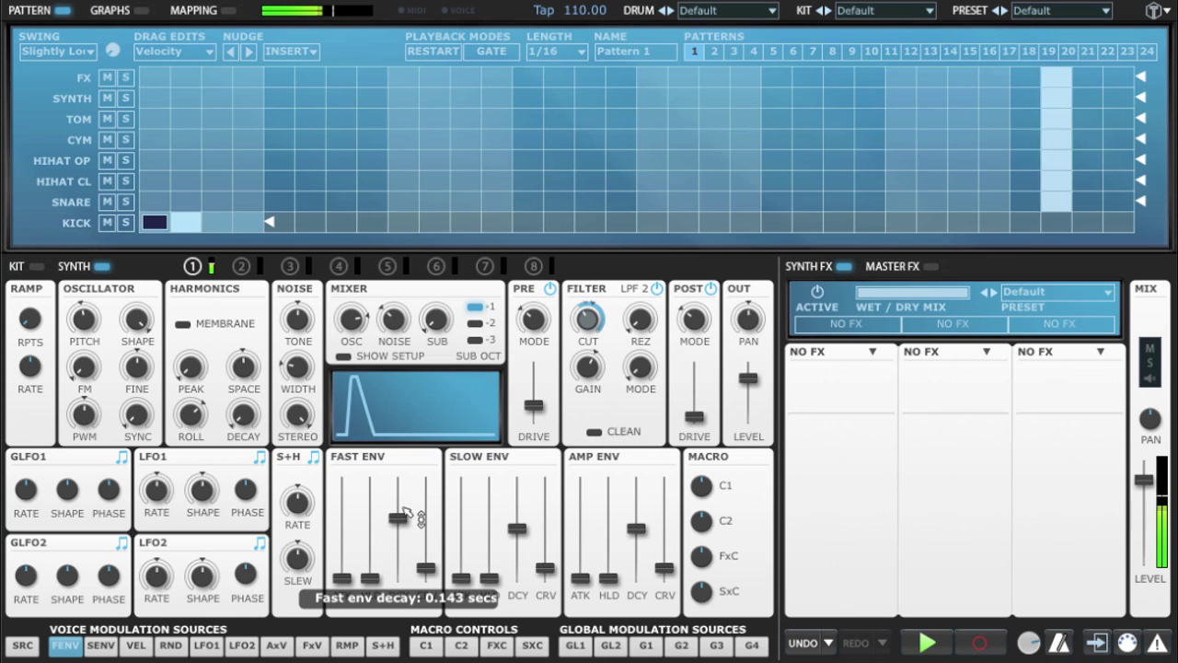
Step: Set the fast envelope's curve to about 55% and raise the filter resonance to 34%
{"action": "left_click_drag", "start_coordinate": [425, 566], "coordinate": [435, 518]}
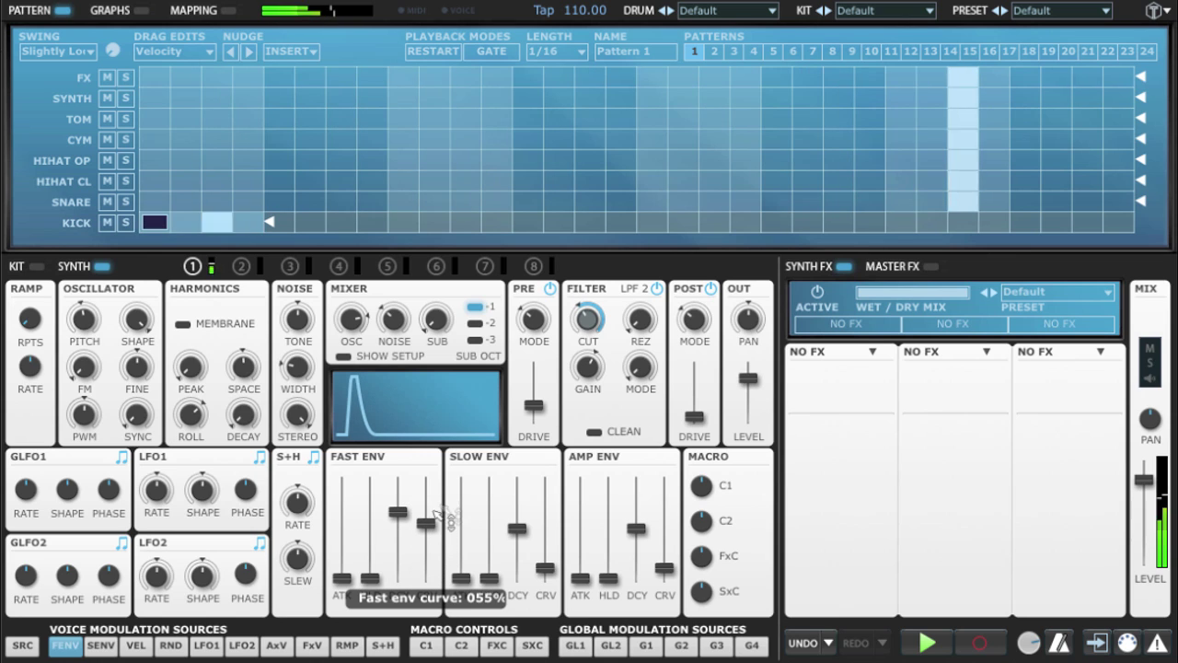
{"action": "left_click_drag", "start_coordinate": [658, 329], "coordinate": [658, 266]}
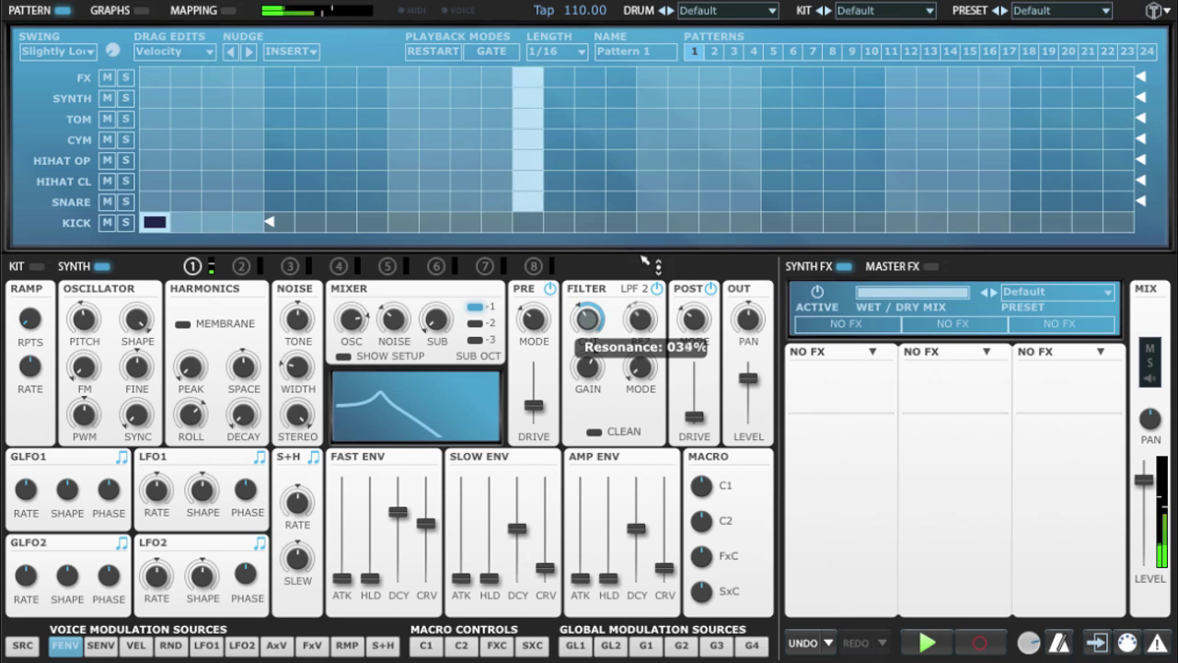
Step: Switch the filter from Clean to Fat in LPF 4 mode and set its cutoff to about 667 Hz
{"action": "left_click", "coordinate": [594, 431]}
{"action": "left_click_drag", "start_coordinate": [641, 320], "coordinate": [647, 281]}
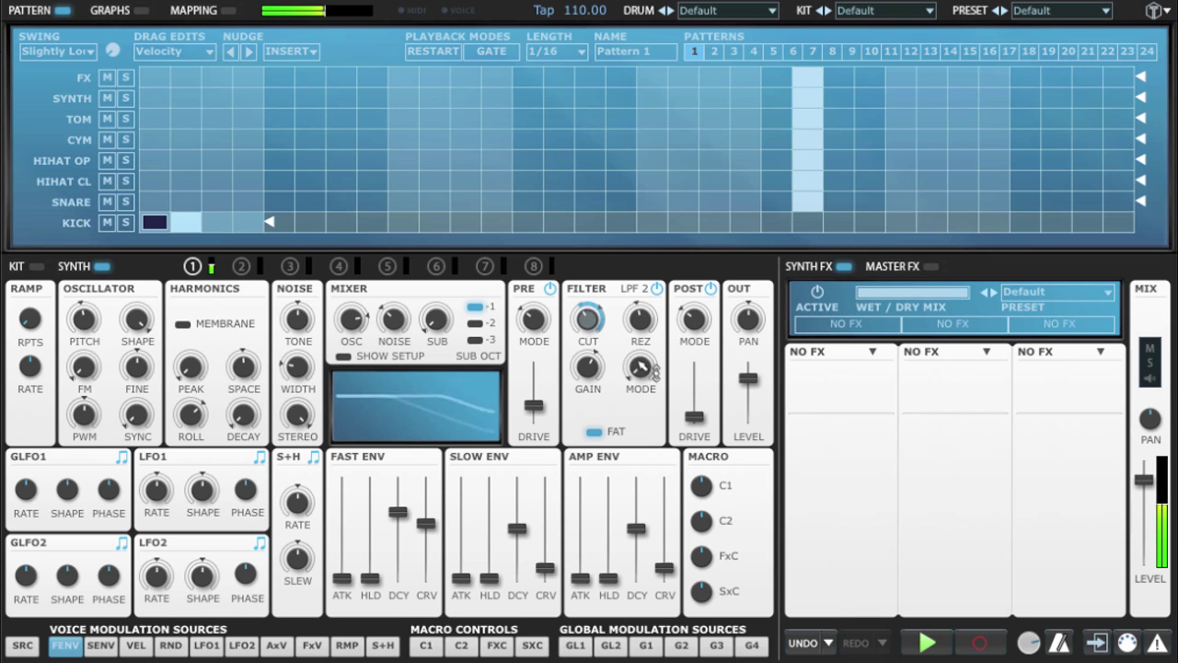
{"action": "left_click_drag", "start_coordinate": [597, 368], "coordinate": [651, 396]}
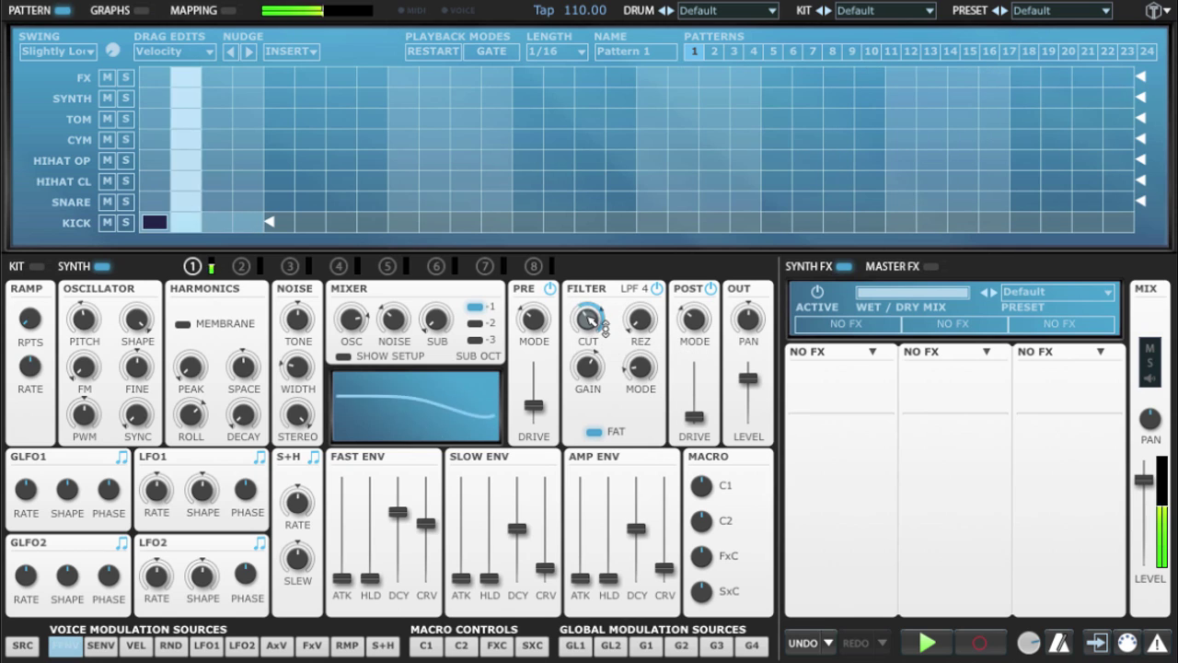
{"action": "left_click_drag", "start_coordinate": [588, 319], "coordinate": [595, 288]}
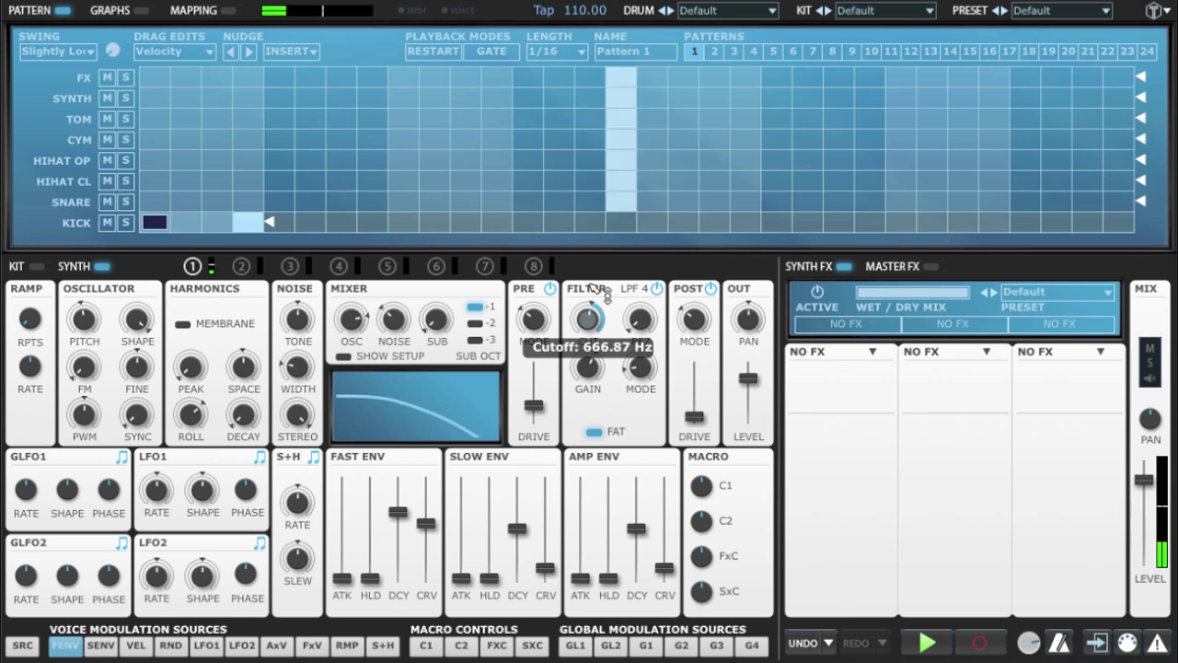
Step: Back off the oscillator Shape and rebalance the mixer with the sub-oscillator at about -34 dB
{"action": "left_click_drag", "start_coordinate": [152, 333], "coordinate": [169, 363]}
{"action": "left_click_drag", "start_coordinate": [440, 328], "coordinate": [440, 274]}
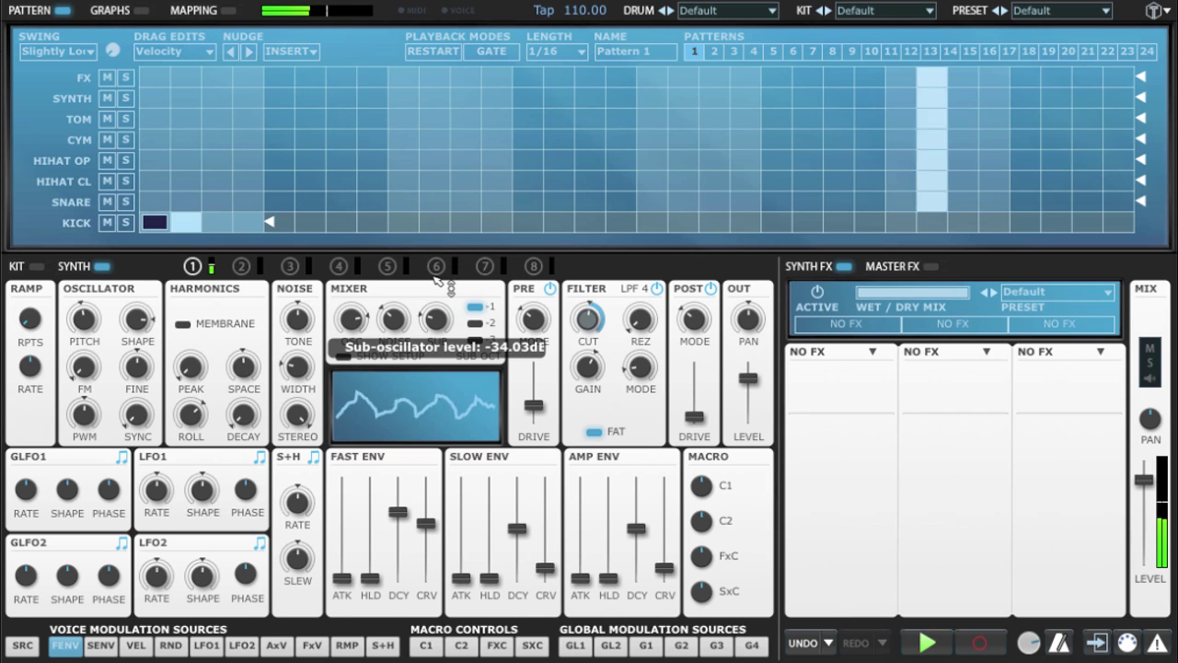
{"action": "left_click_drag", "start_coordinate": [419, 329], "coordinate": [422, 333]}
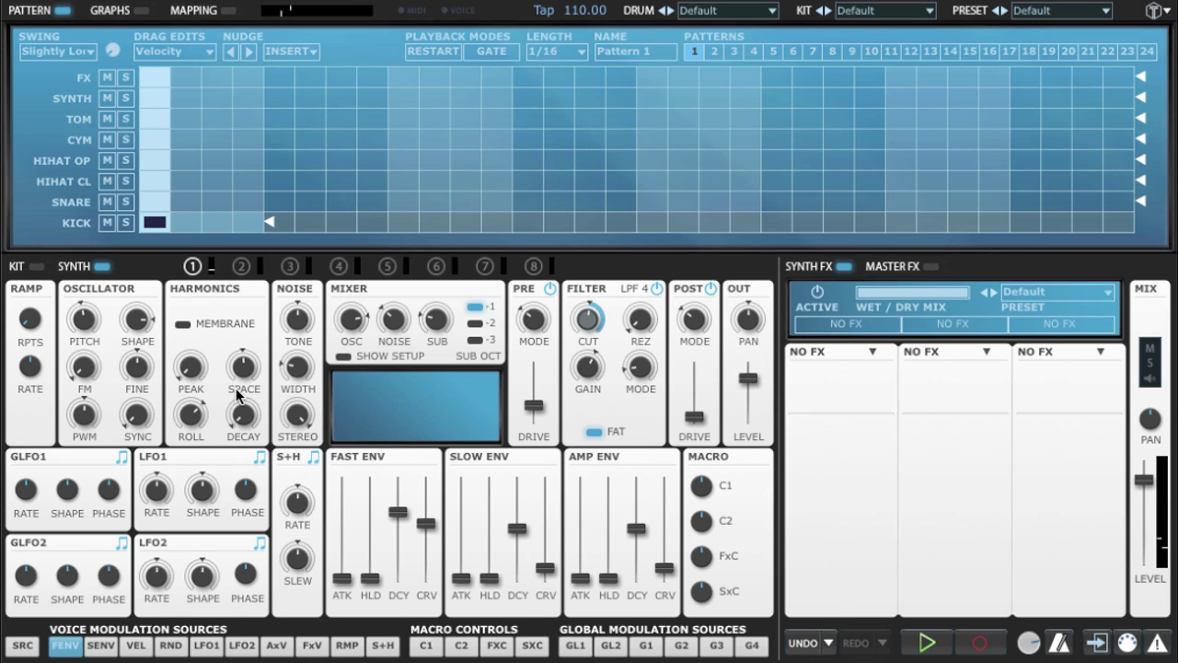
Step: Load a Distortion effect into the first synth FX slot and set its Drive to about 7.2 dB
{"action": "left_click", "coordinate": [870, 355]}
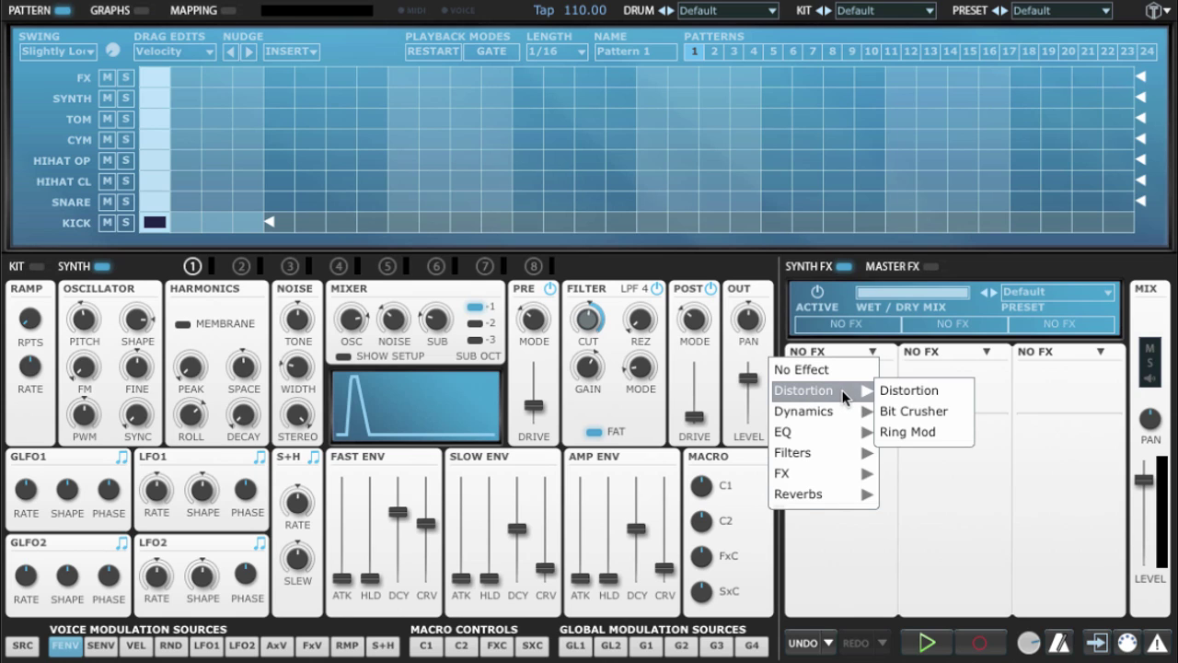
{"action": "left_click", "coordinate": [909, 391]}
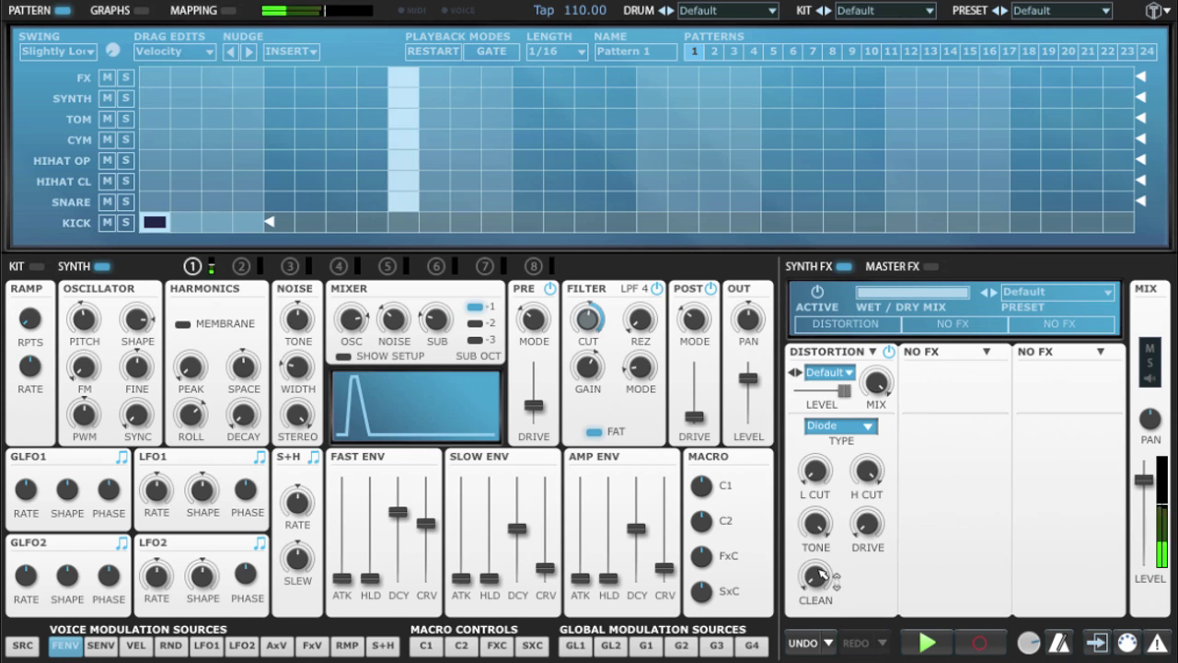
{"action": "mouse_move", "coordinate": [883, 534]}
{"action": "left_mouse_down"}
{"action": "mouse_move", "coordinate": [881, 509]}
{"action": "mouse_move", "coordinate": [871, 517]}
{"action": "left_mouse_up"}
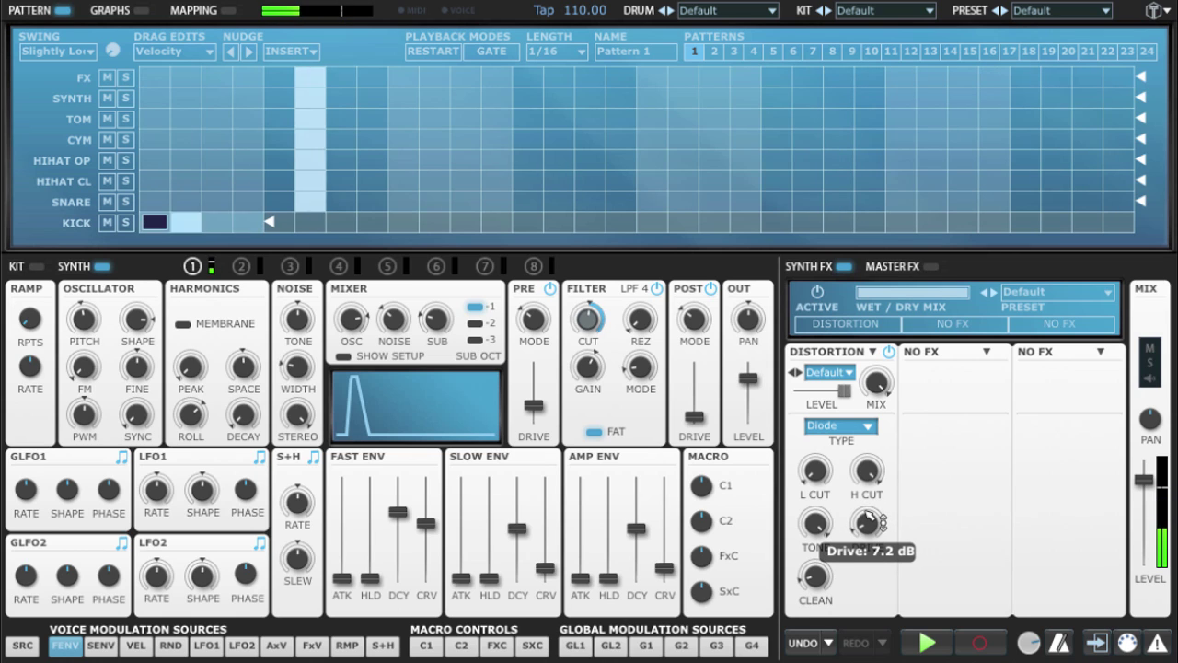
Step: Load the Grandad Filter into the second synth FX slot in H2 mode, adjusting its frequency and drive
{"action": "left_click", "coordinate": [944, 357]}
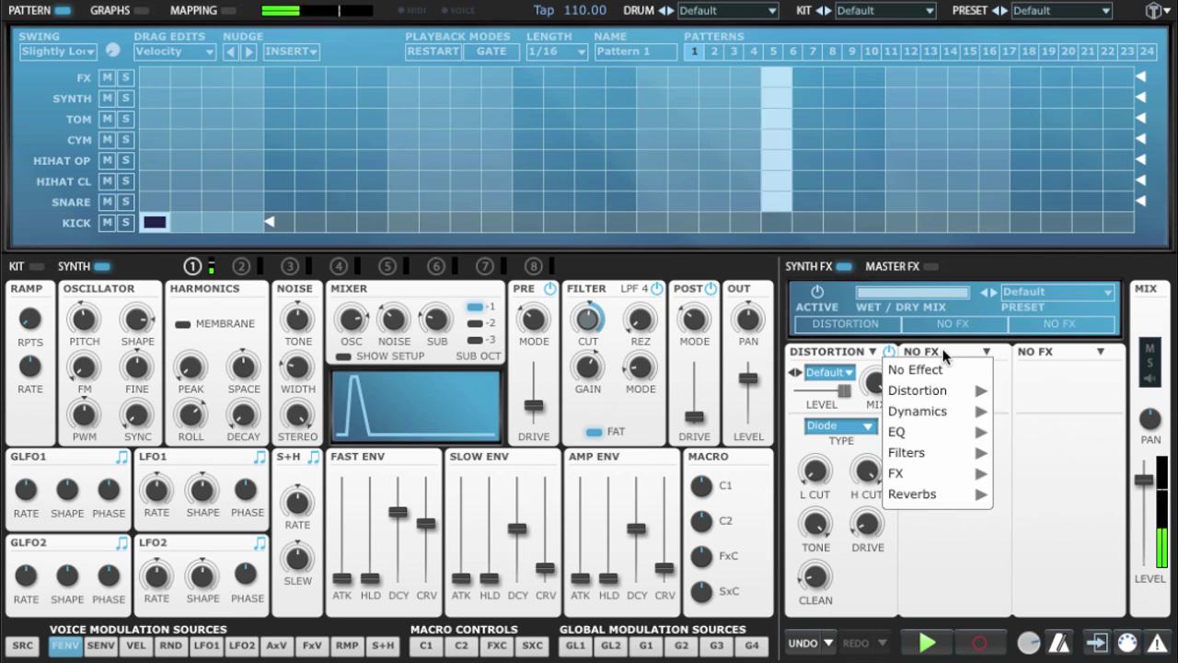
{"action": "mouse_move", "coordinate": [907, 452]}
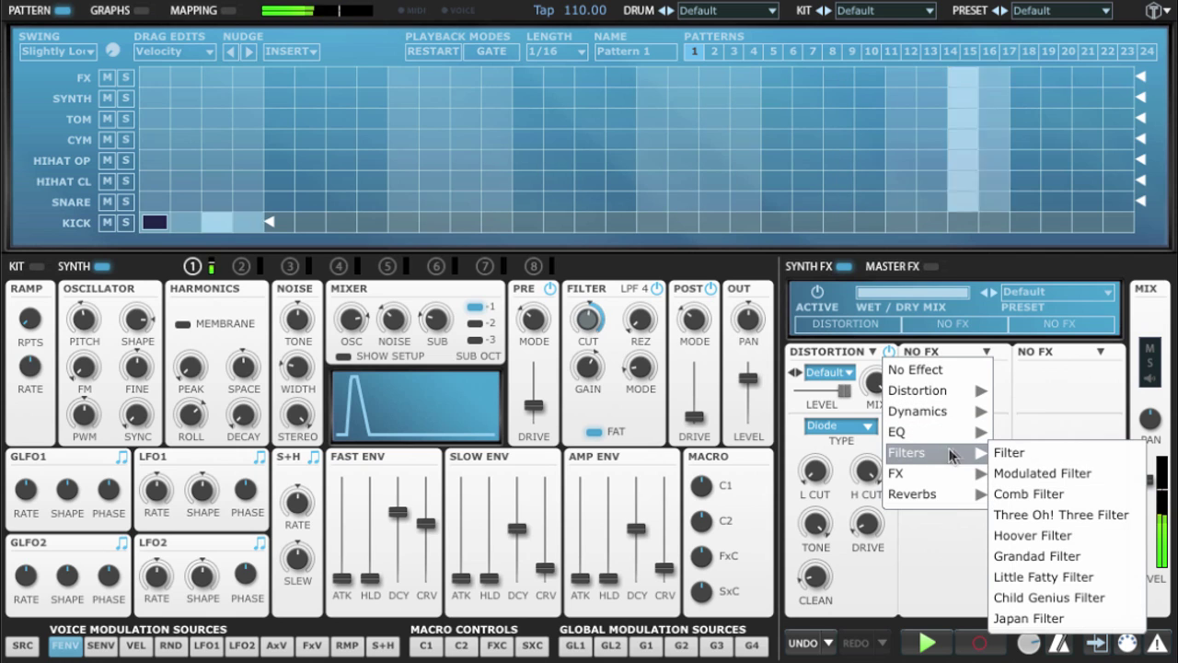
{"action": "left_click", "coordinate": [1038, 556]}
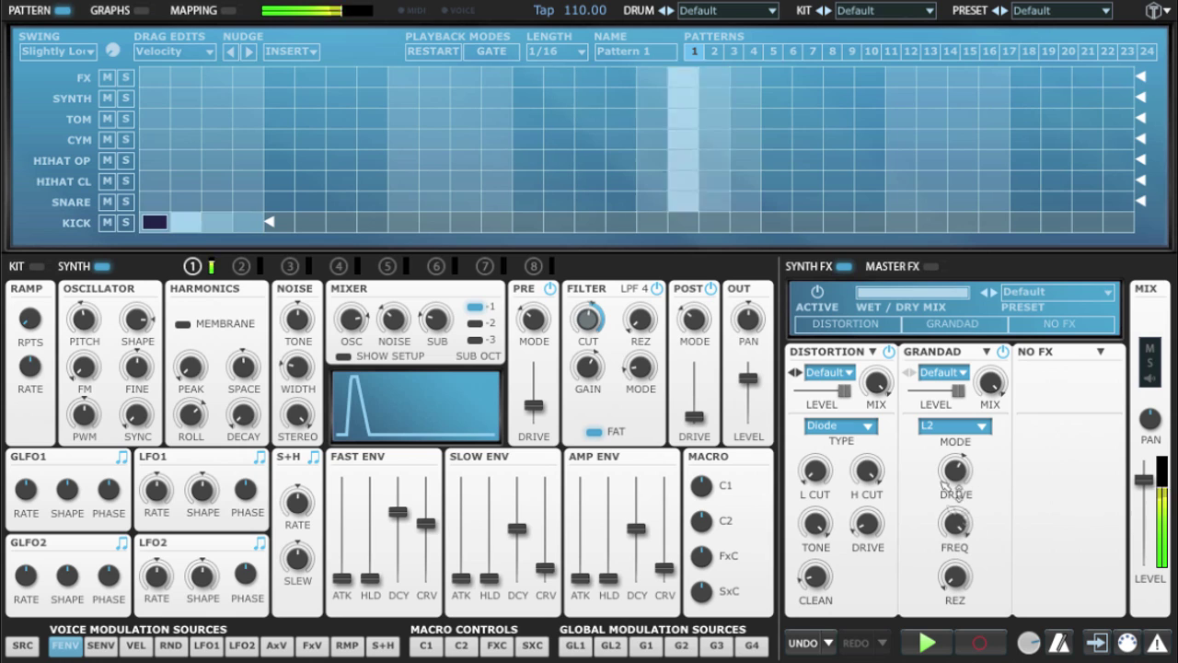
{"action": "left_click", "coordinate": [981, 426]}
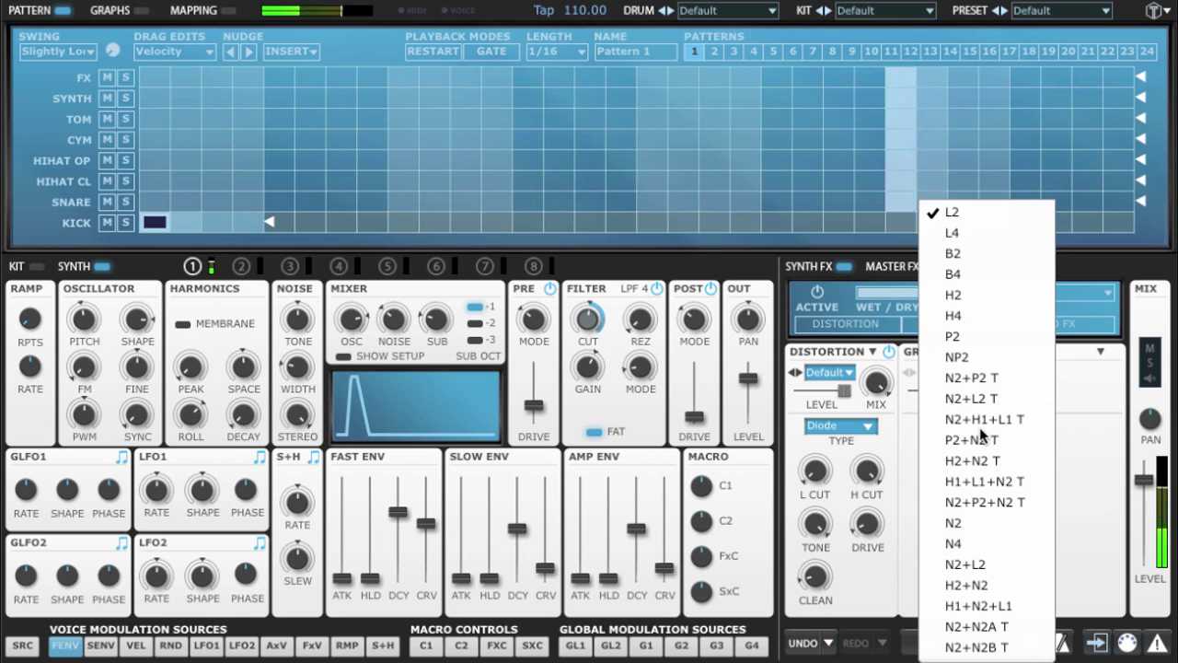
{"action": "left_click", "coordinate": [990, 294]}
{"action": "left_click_drag", "start_coordinate": [967, 529], "coordinate": [981, 650]}
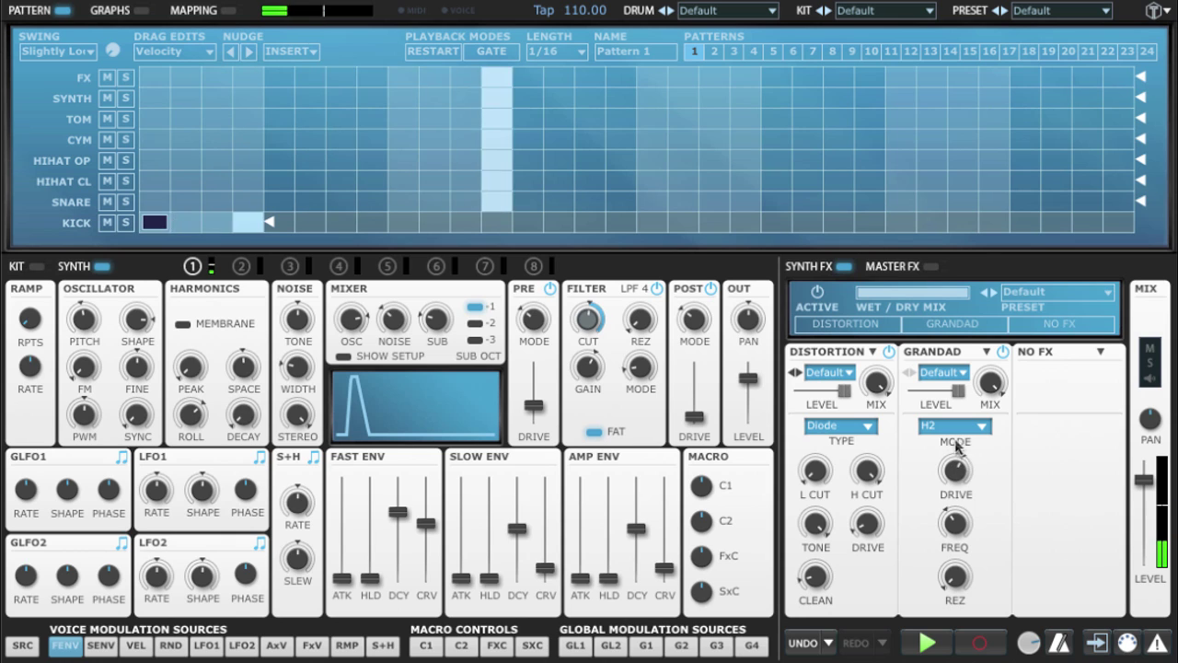
{"action": "mouse_move", "coordinate": [958, 460]}
{"action": "left_mouse_down"}
{"action": "mouse_move", "coordinate": [962, 440]}
{"action": "mouse_move", "coordinate": [965, 456]}
{"action": "left_mouse_up"}
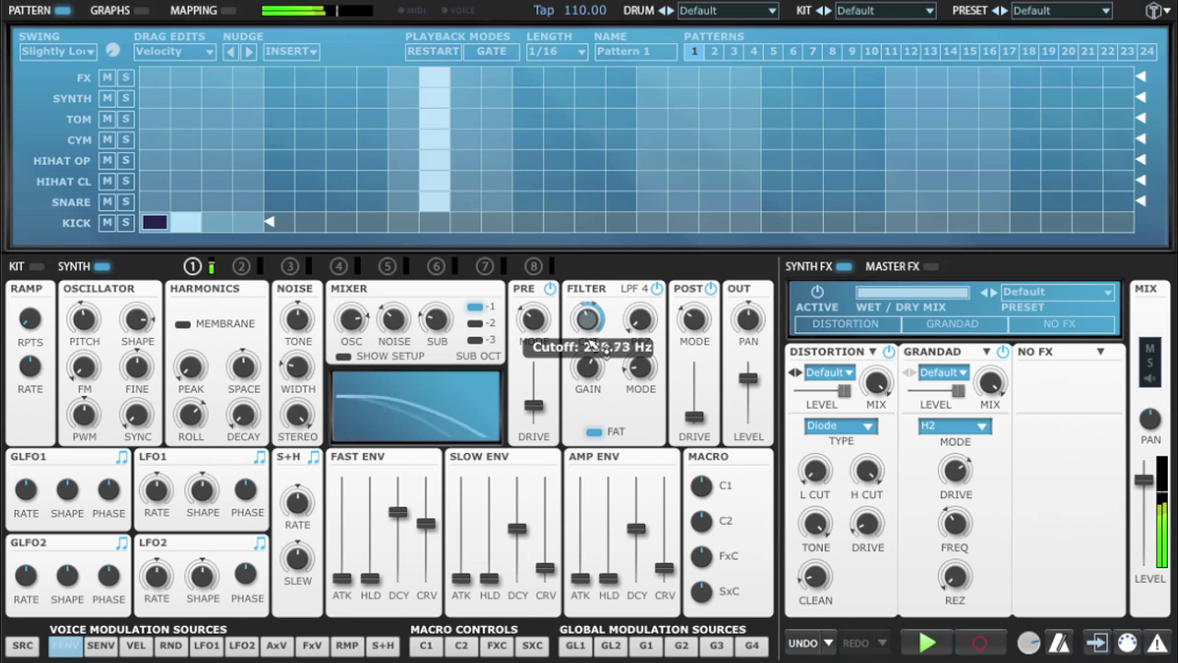
Step: Readjust the kick's filter cutoff and set the harmonic roll-off to about -1.07 dB per partial
{"action": "left_click_drag", "start_coordinate": [606, 348], "coordinate": [607, 349]}
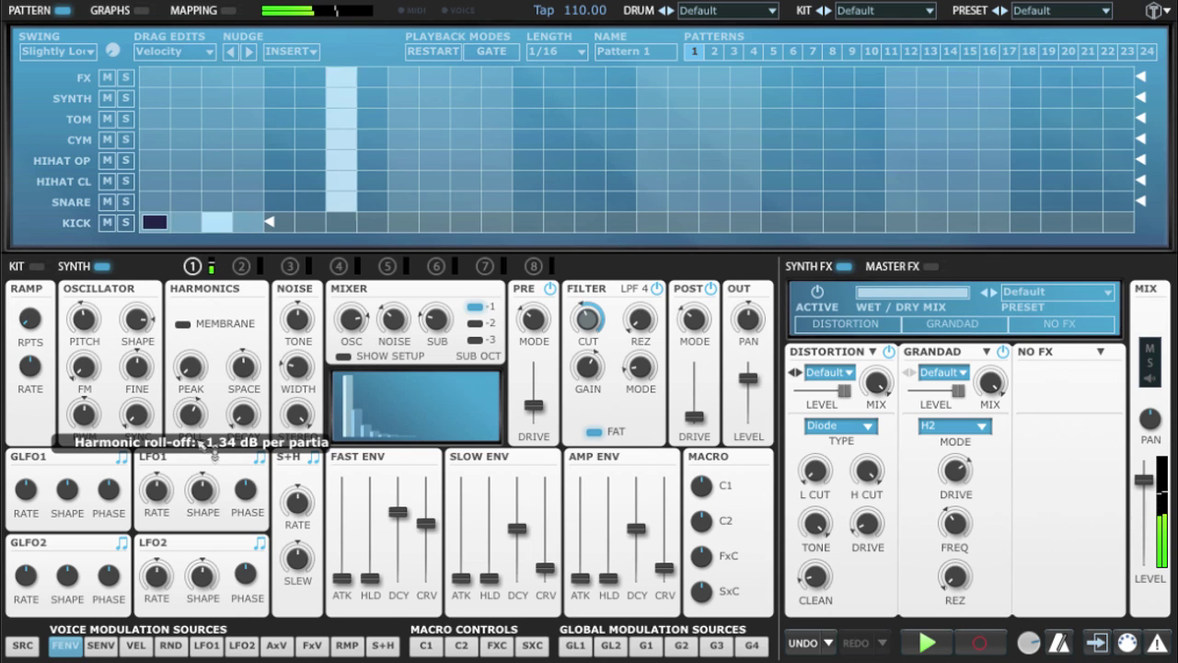
{"action": "left_click_drag", "start_coordinate": [201, 444], "coordinate": [204, 427]}
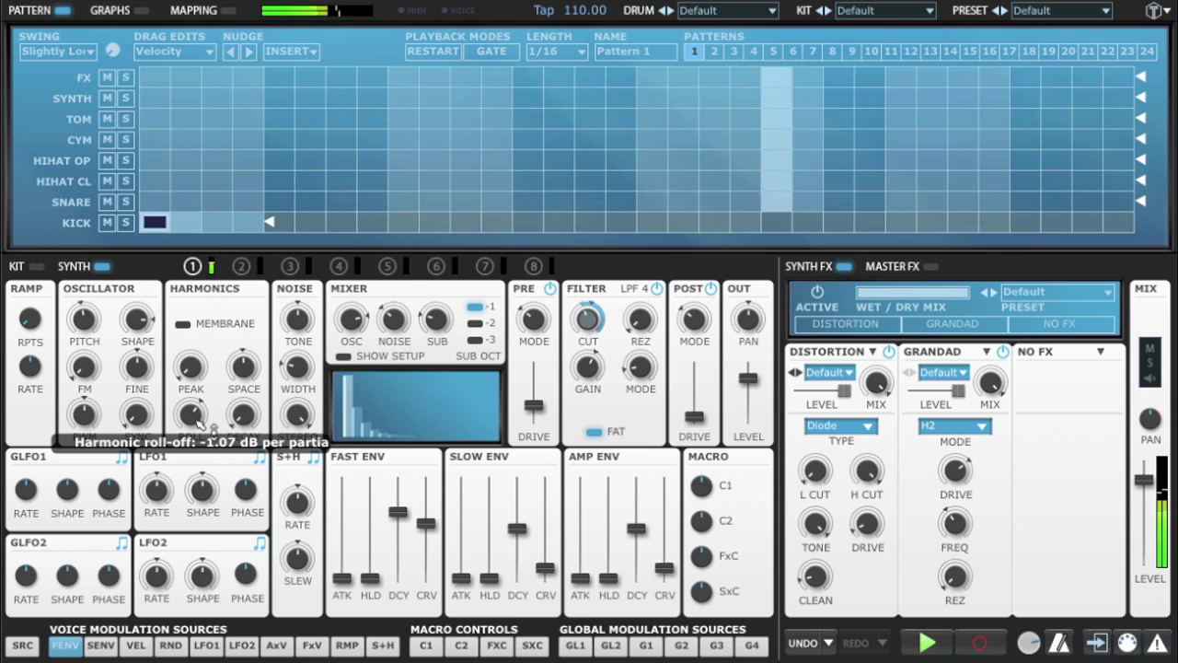
Step: Raise the noise level and adjust its Tone, sweeping the noise Width between 0% and 99% before settling on a low width
{"action": "mouse_move", "coordinate": [394, 320]}
{"action": "left_mouse_down"}
{"action": "mouse_move", "coordinate": [405, 291]}
{"action": "mouse_move", "coordinate": [396, 302]}
{"action": "left_mouse_up"}
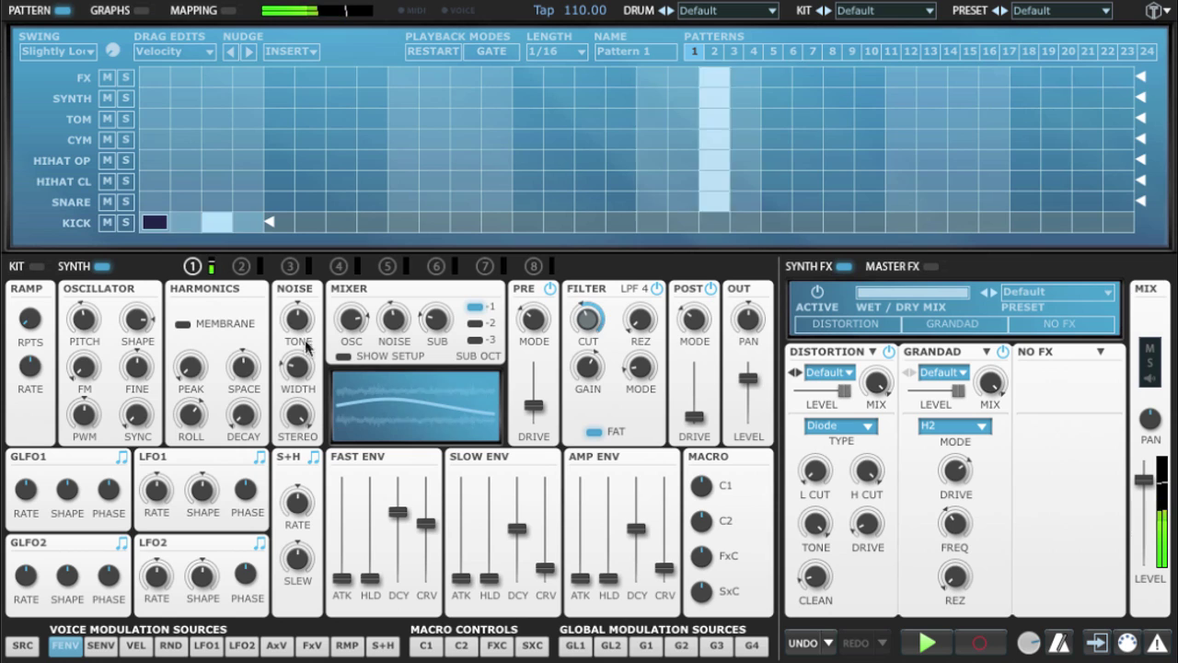
{"action": "mouse_move", "coordinate": [304, 318]}
{"action": "left_mouse_down"}
{"action": "mouse_move", "coordinate": [300, 307]}
{"action": "mouse_move", "coordinate": [312, 336]}
{"action": "left_mouse_up"}
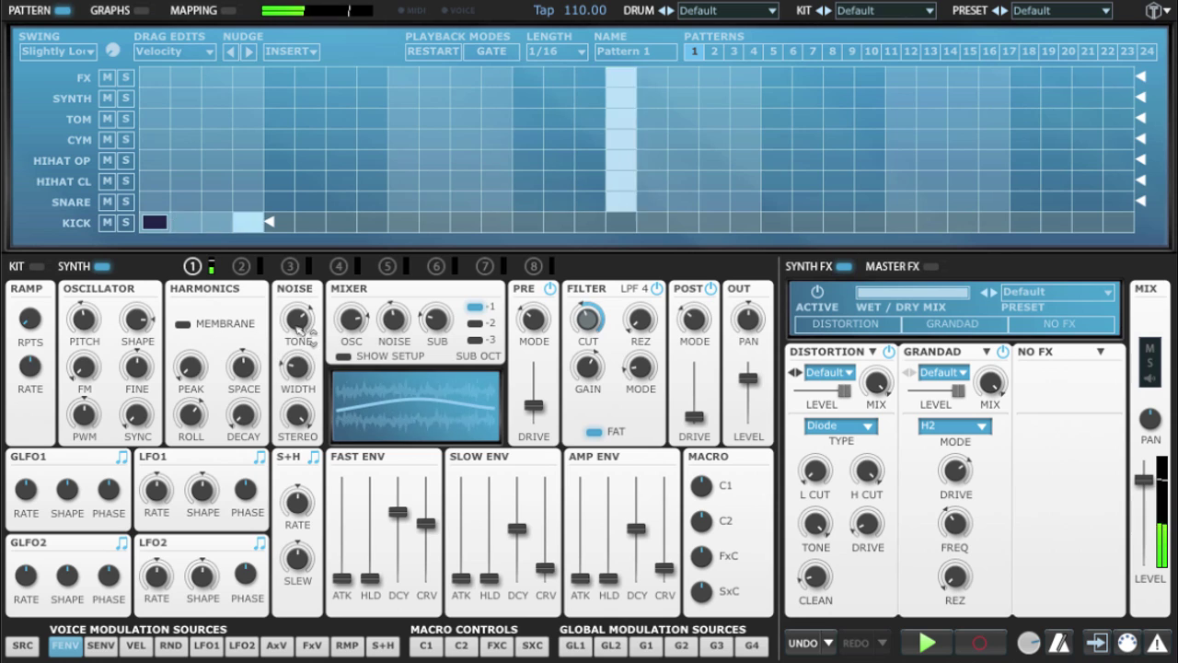
{"action": "mouse_move", "coordinate": [314, 371]}
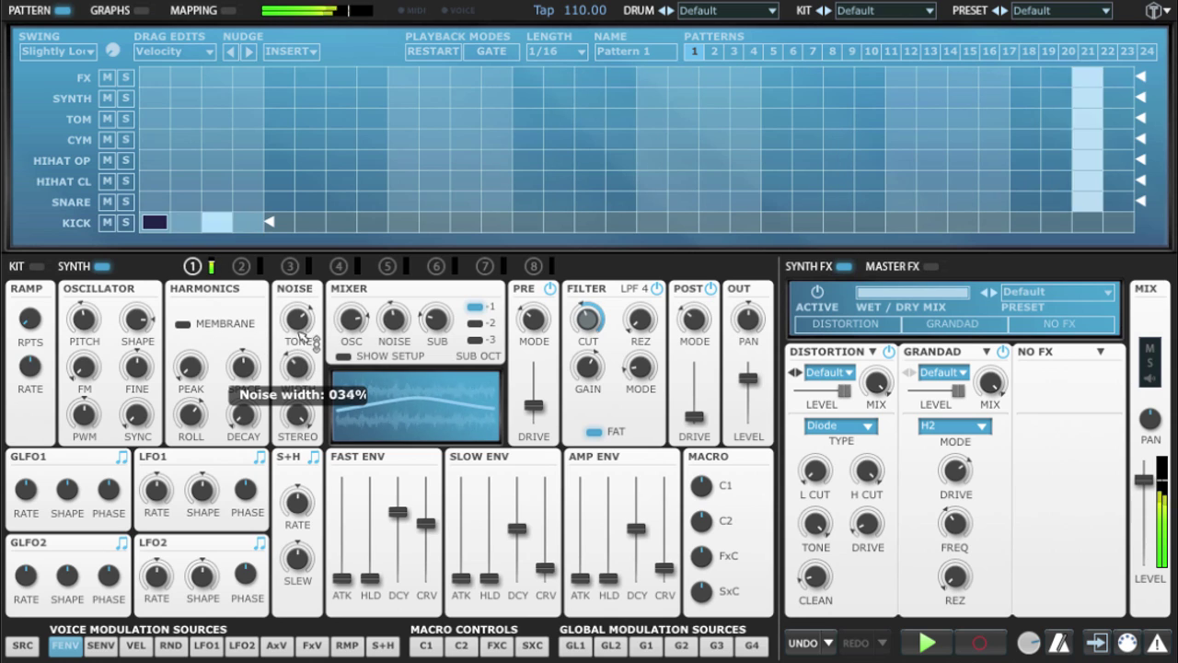
{"action": "left_click_drag", "start_coordinate": [307, 293], "coordinate": [309, 309]}
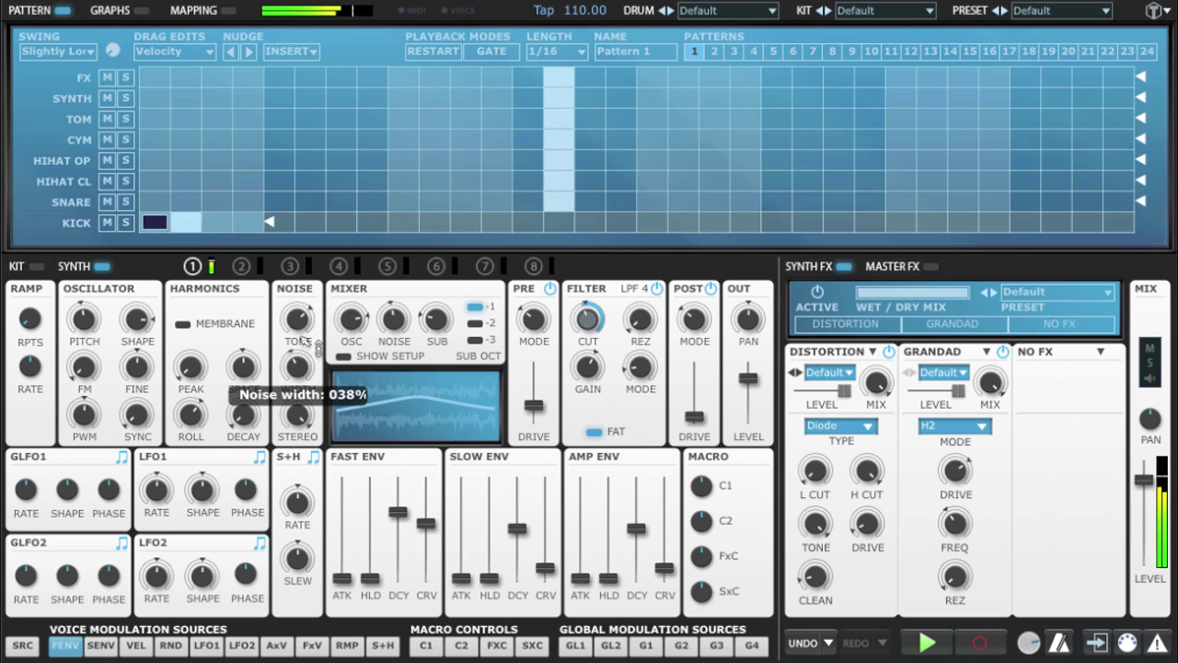
{"action": "left_click_drag", "start_coordinate": [310, 383], "coordinate": [322, 439]}
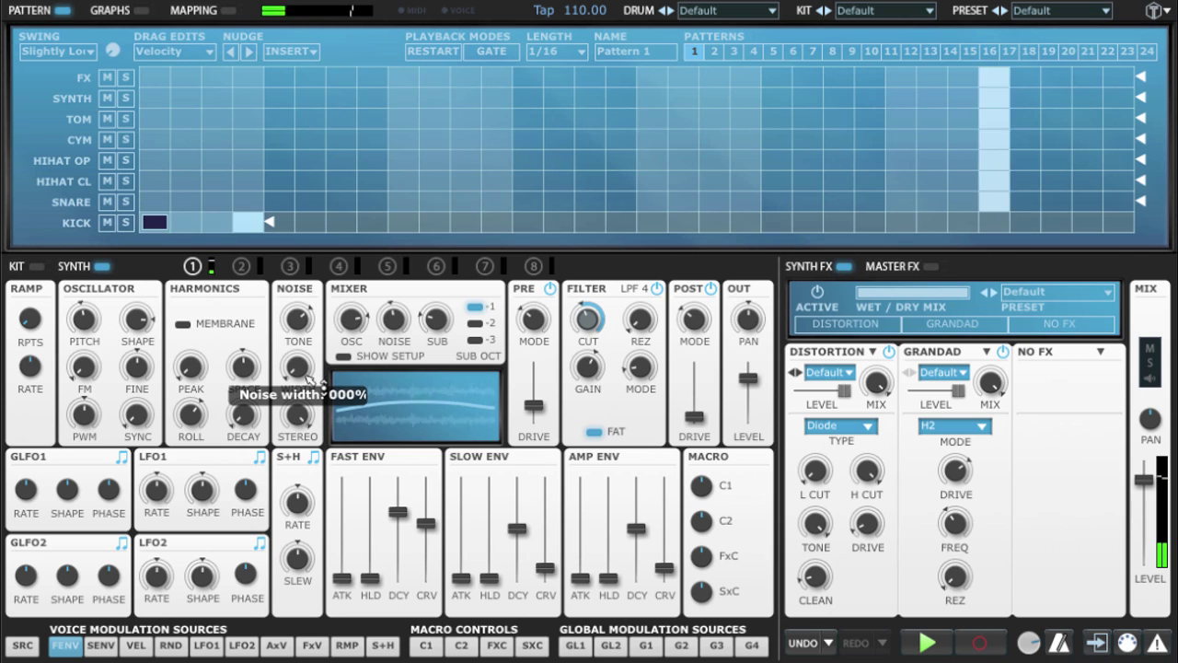
{"action": "left_click_drag", "start_coordinate": [315, 381], "coordinate": [307, 297]}
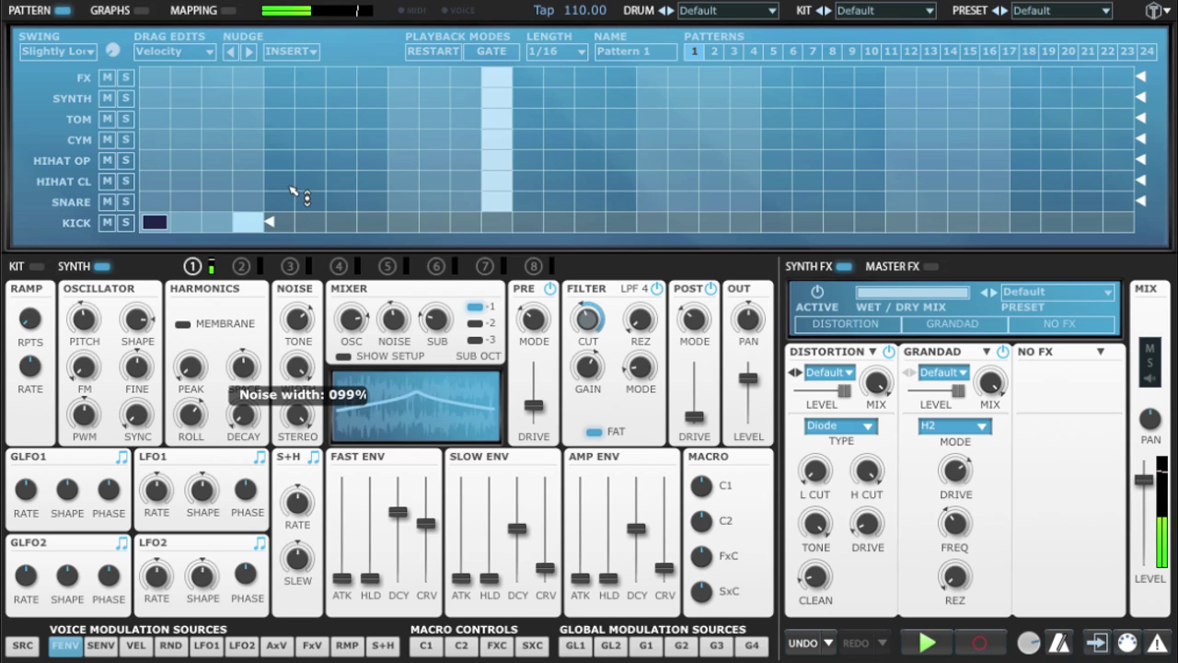
{"action": "left_click_drag", "start_coordinate": [307, 337], "coordinate": [319, 404]}
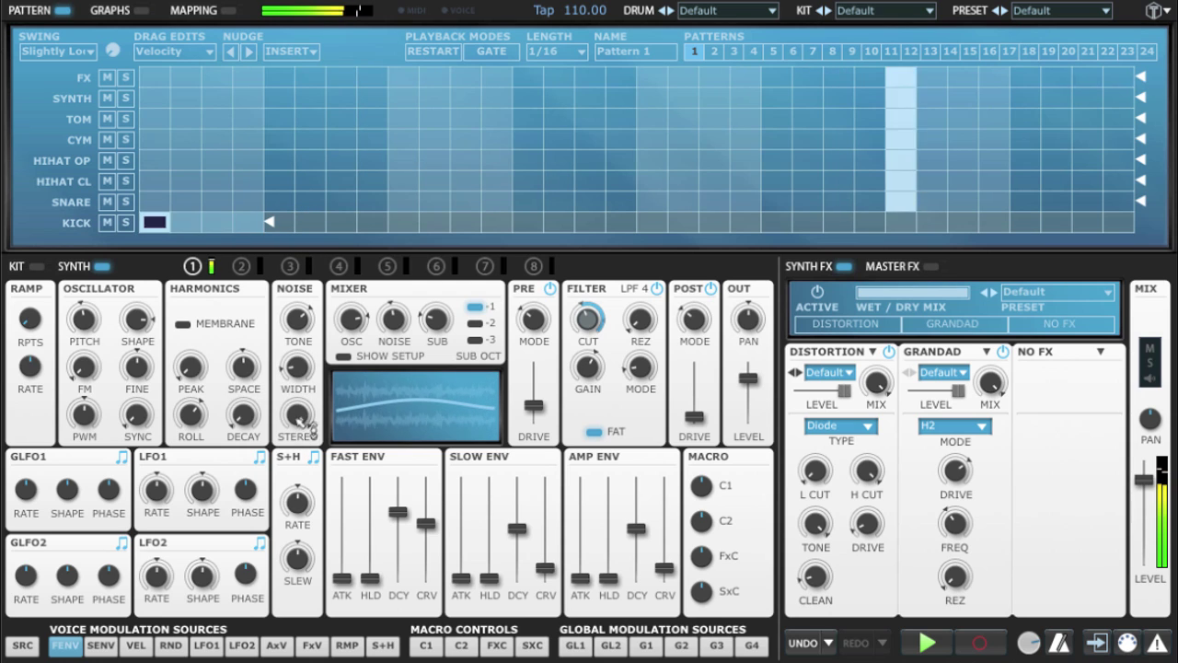
Step: Adjust the noise Stereo amount and load a Channel Compressor into the third synth FX slot
{"action": "mouse_move", "coordinate": [316, 568]}
{"action": "left_mouse_down"}
{"action": "mouse_move", "coordinate": [333, 573]}
{"action": "mouse_move", "coordinate": [329, 465]}
{"action": "mouse_move", "coordinate": [312, 590]}
{"action": "left_mouse_up"}
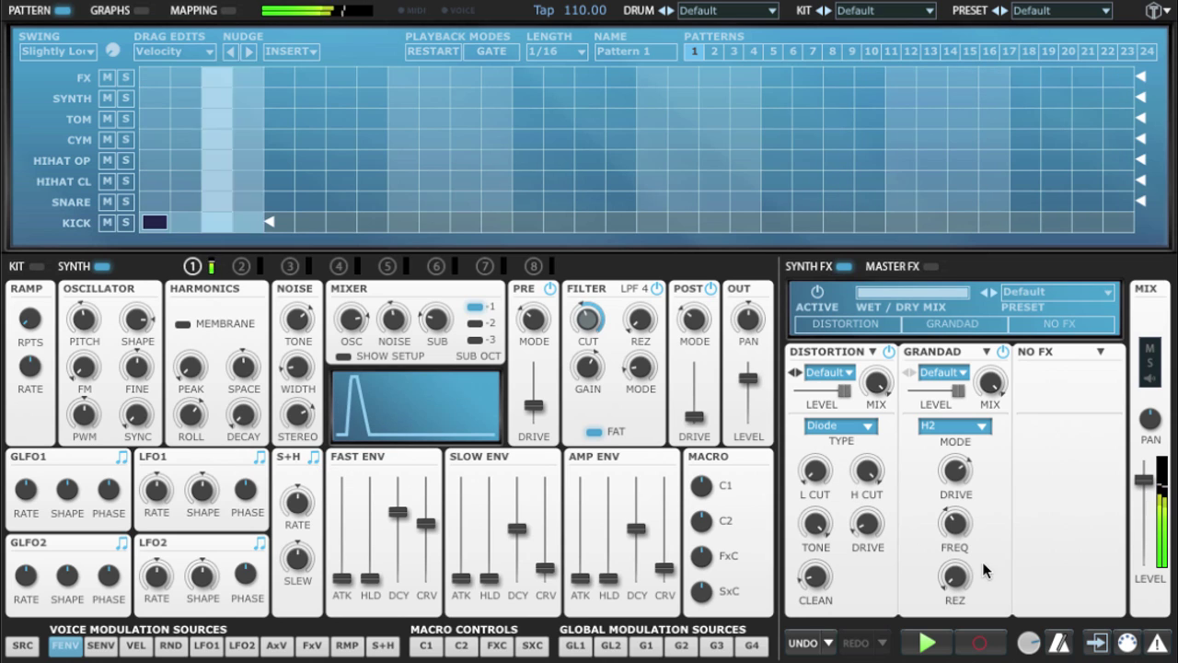
{"action": "left_click", "coordinate": [1064, 358]}
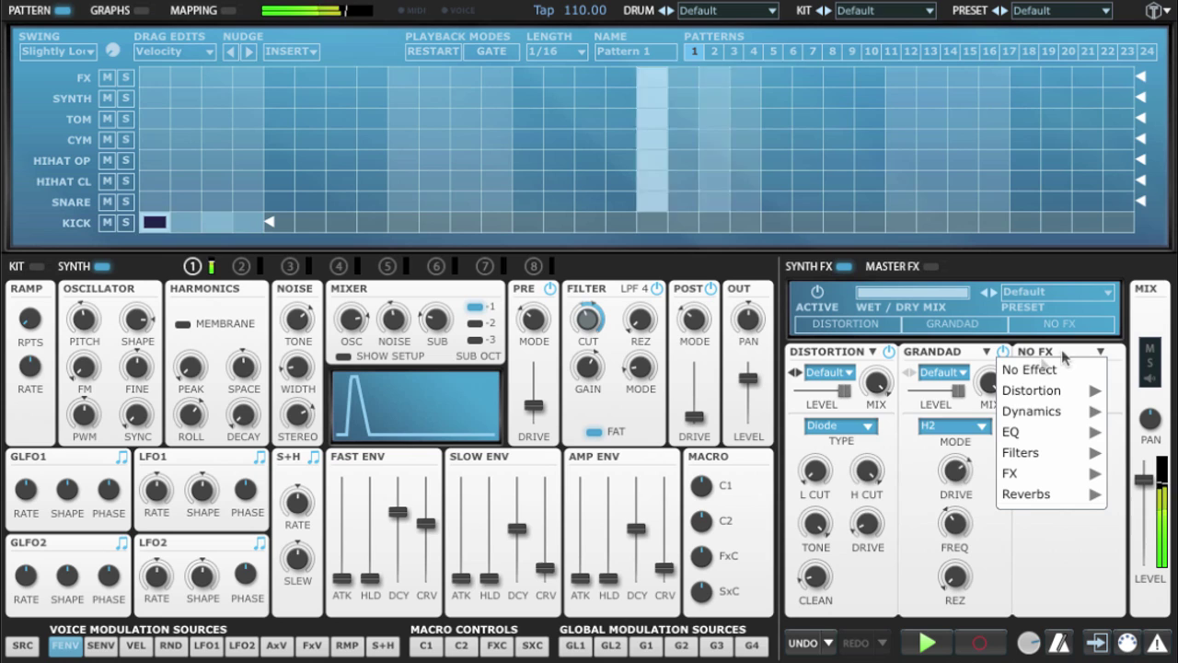
{"action": "mouse_move", "coordinate": [1041, 412]}
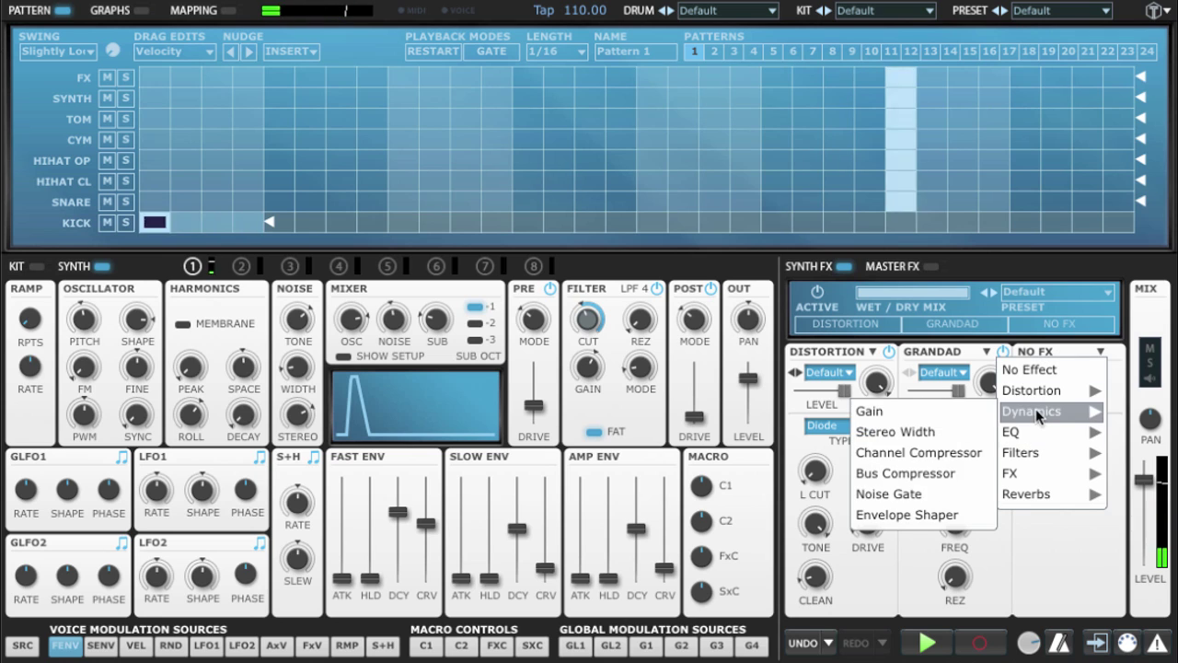
{"action": "left_click", "coordinate": [939, 452]}
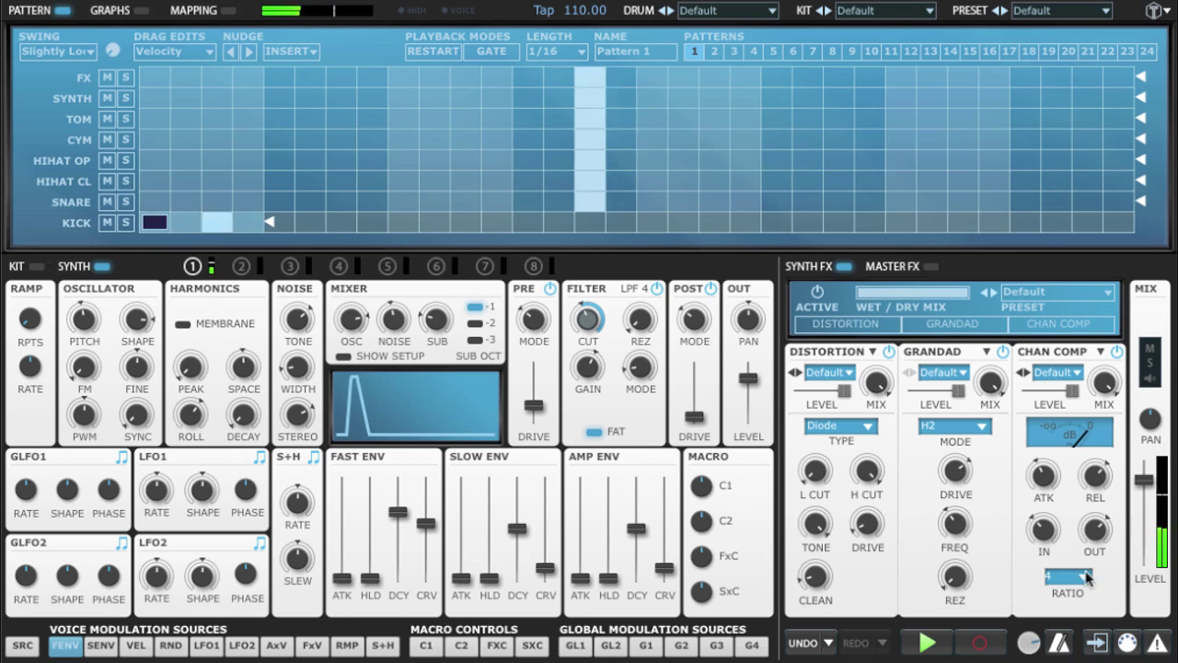
Step: Raise the Channel Compressor's input, set its Attack to about 0.16 ms and adjust its Release
{"action": "left_click_drag", "start_coordinate": [1046, 532], "coordinate": [1060, 474]}
{"action": "mouse_move", "coordinate": [1111, 558]}
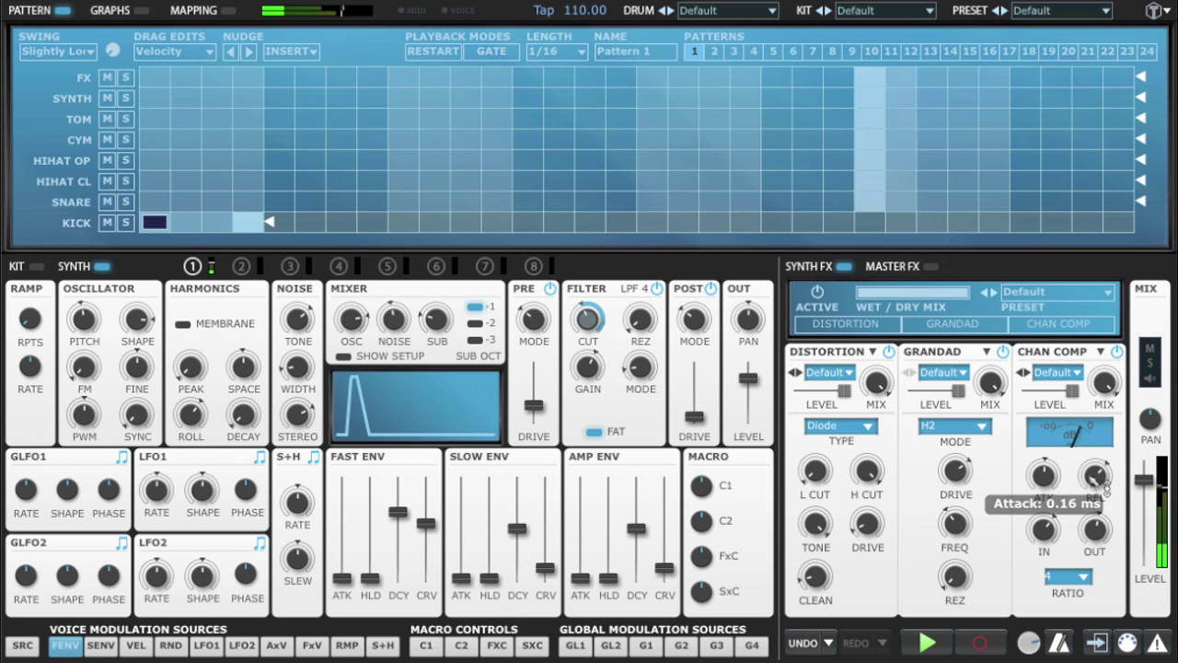
{"action": "mouse_move", "coordinate": [1096, 475]}
{"action": "left_mouse_down"}
{"action": "mouse_move", "coordinate": [1119, 545]}
{"action": "mouse_move", "coordinate": [1115, 492]}
{"action": "mouse_move", "coordinate": [1100, 480]}
{"action": "left_mouse_up"}
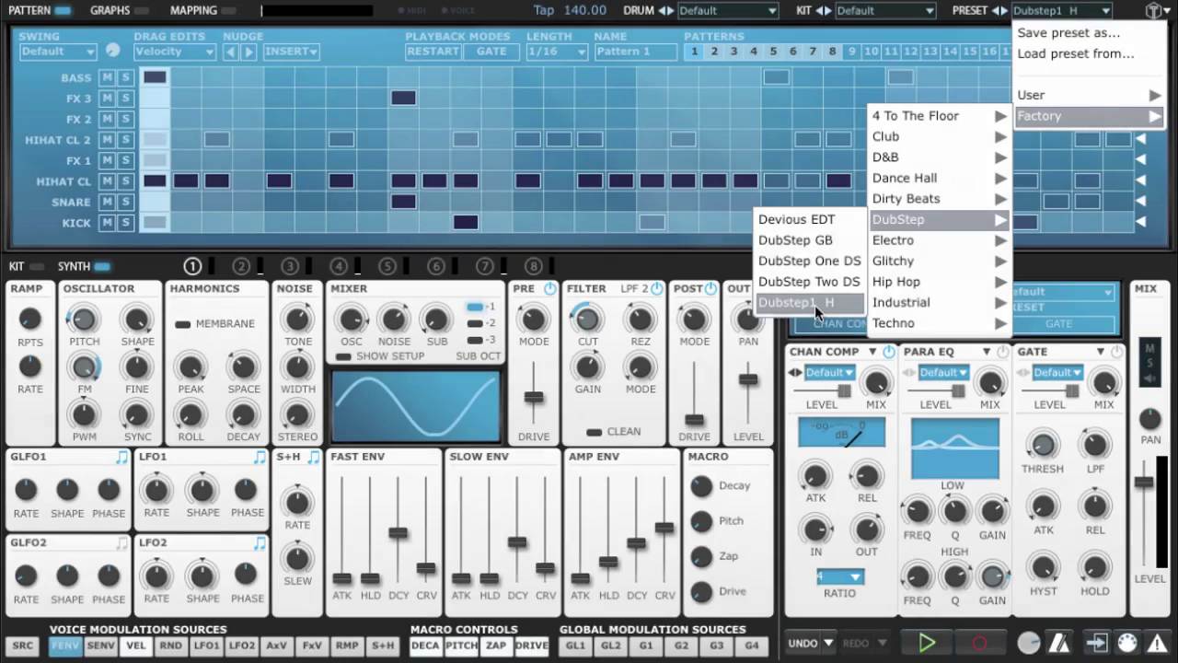
Step: Load the factory DubStep preset Dubstep1 H, start playback and show the kit mixer view
{"action": "left_click", "coordinate": [815, 304]}
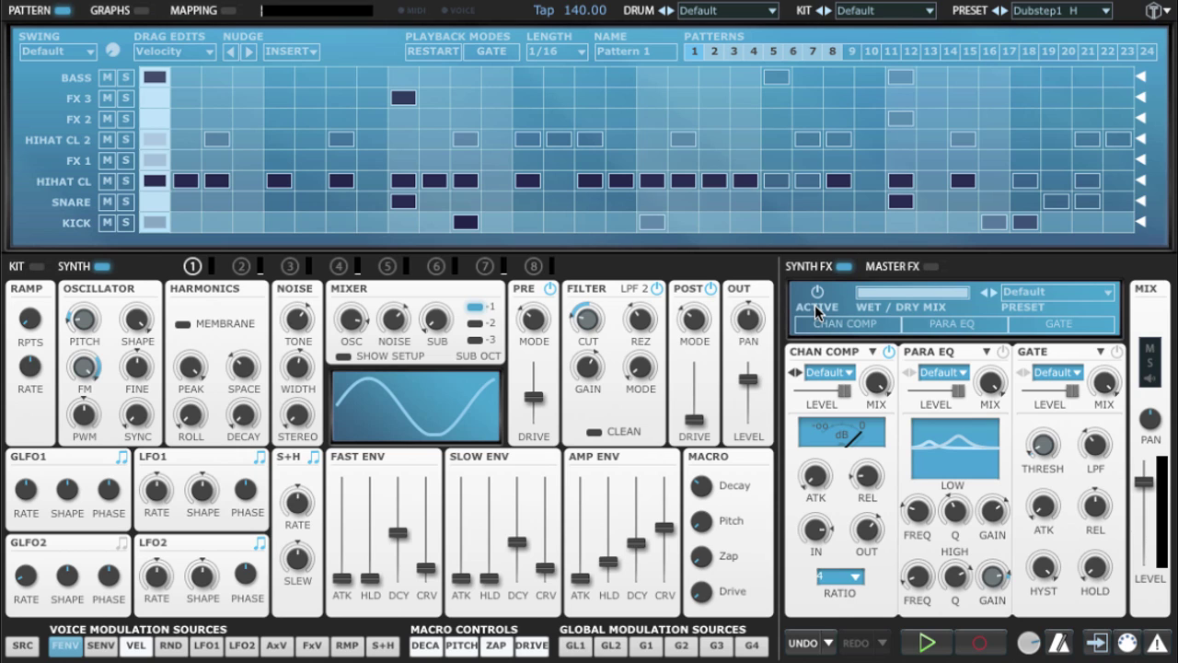
{"action": "key", "text": "space"}
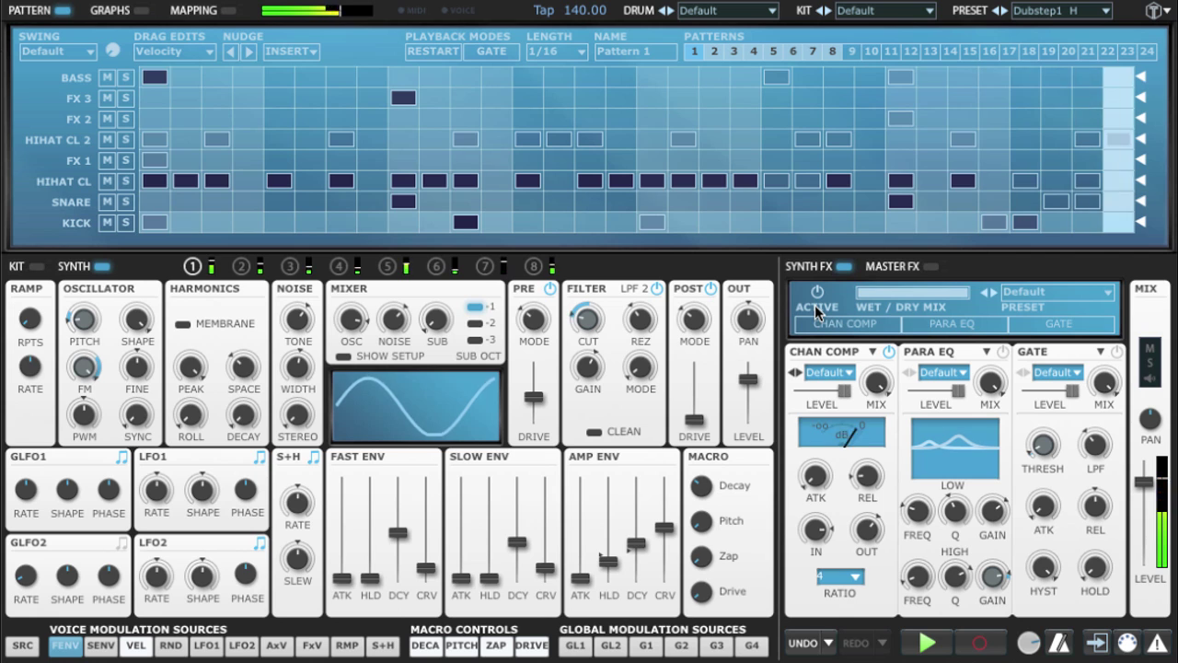
{"action": "left_click", "coordinate": [37, 266]}
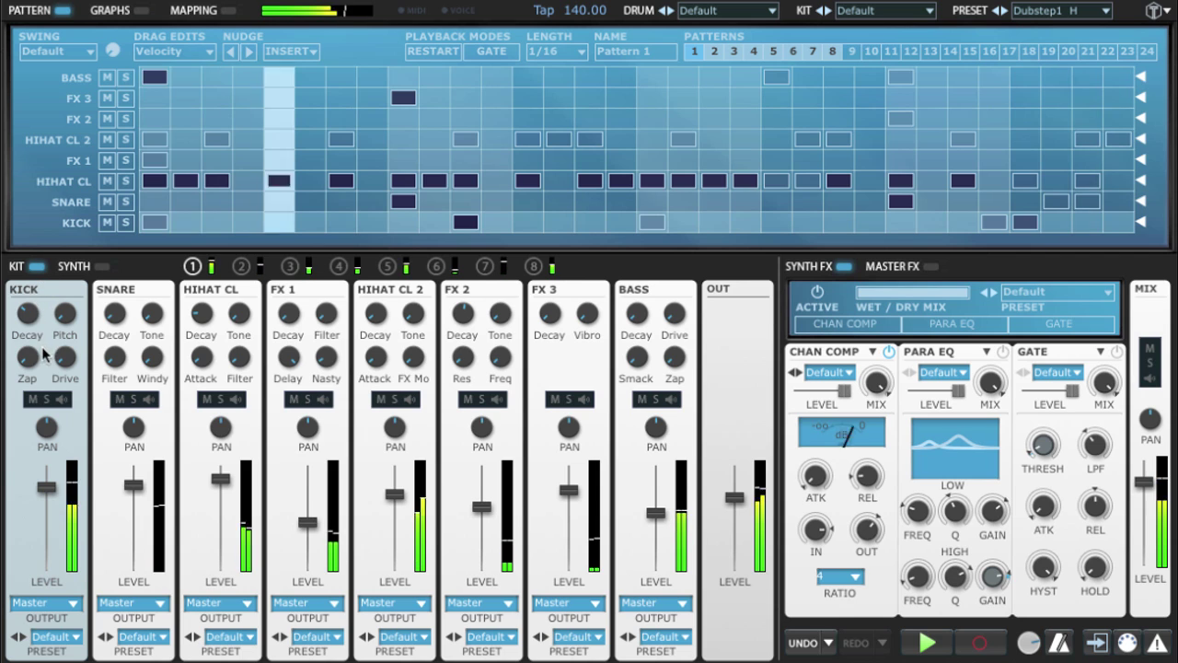
Step: Adjust the macros of the Kick, Snare, Hihat CL and FX 1 channels, raising FX 1's Nasty to about 78%
{"action": "left_click_drag", "start_coordinate": [39, 366], "coordinate": [73, 372]}
{"action": "left_click_drag", "start_coordinate": [152, 357], "coordinate": [154, 275]}
{"action": "left_click_drag", "start_coordinate": [239, 357], "coordinate": [237, 283]}
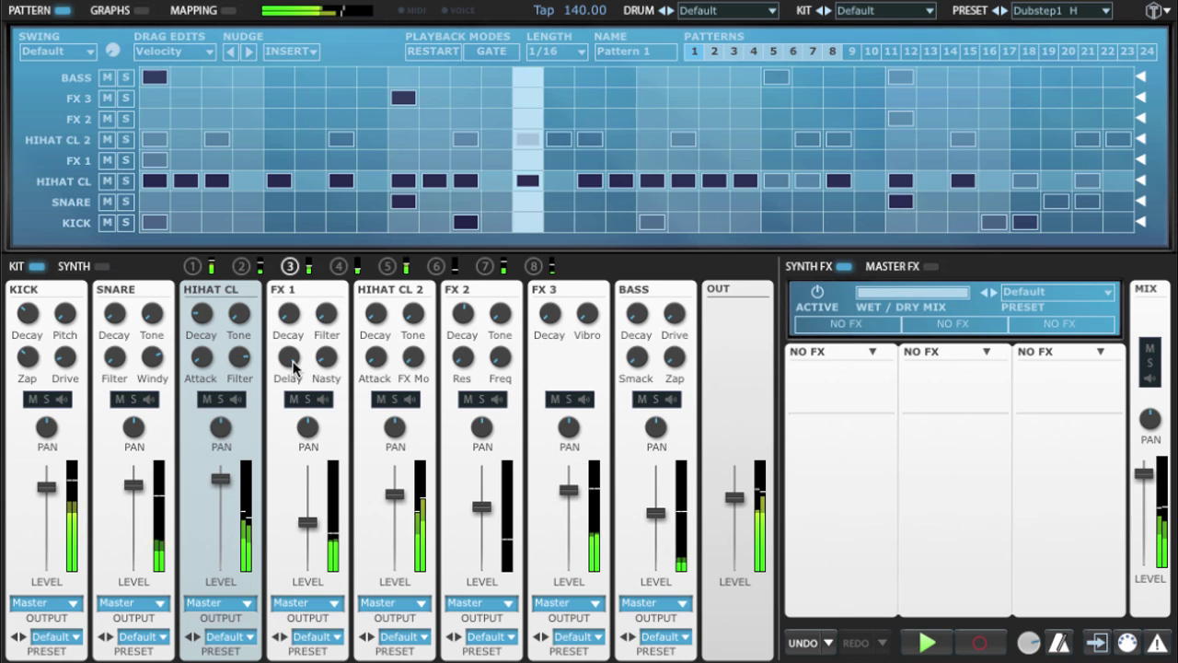
{"action": "left_click", "coordinate": [327, 365]}
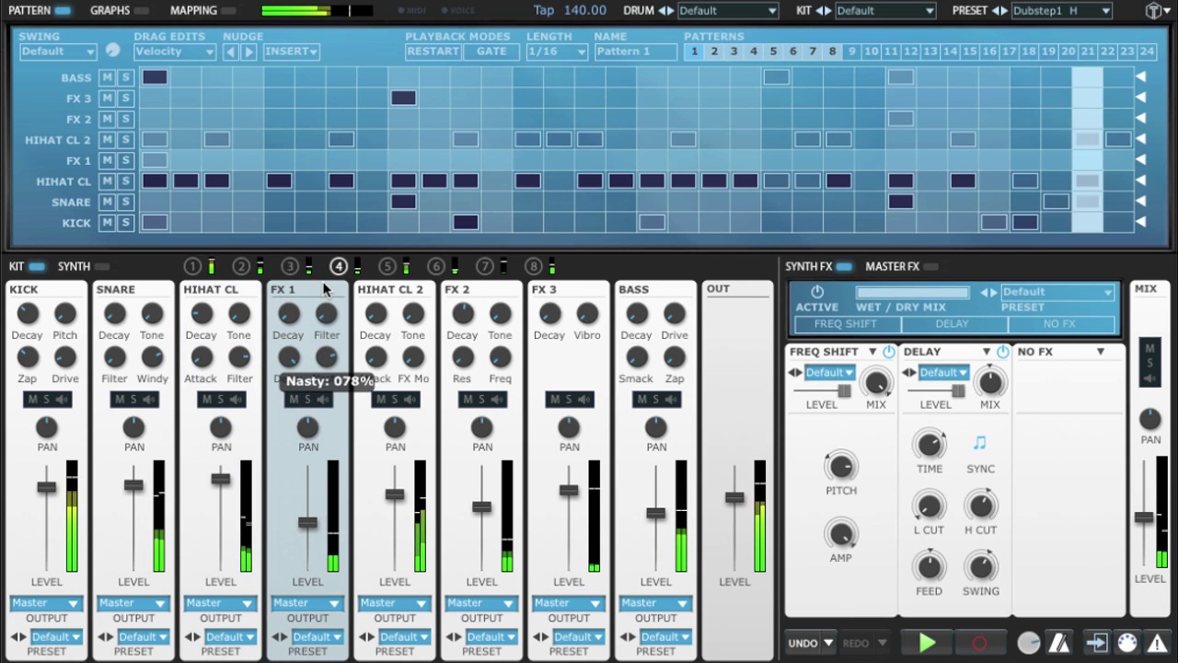
{"action": "left_click_drag", "start_coordinate": [323, 291], "coordinate": [327, 287]}
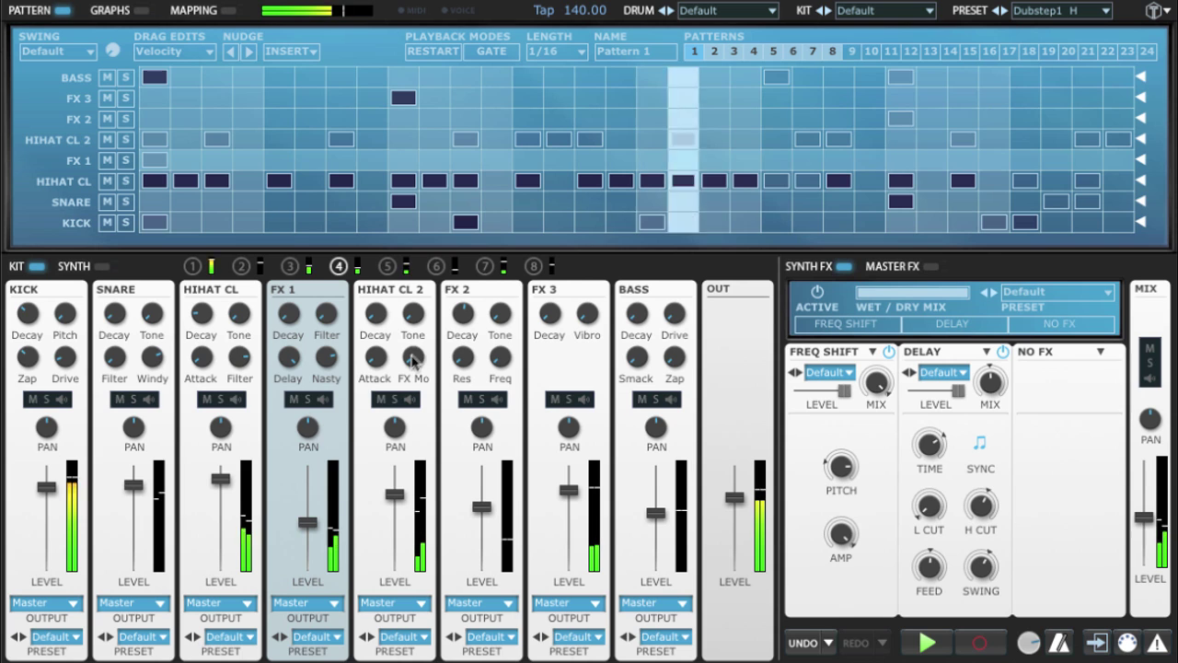
Step: Set Hihat CL 2's Tone to about 72% and Decay to about 16%, and adjust its Attack and FX 2's Res and Decay
{"action": "left_click_drag", "start_coordinate": [413, 327], "coordinate": [417, 247]}
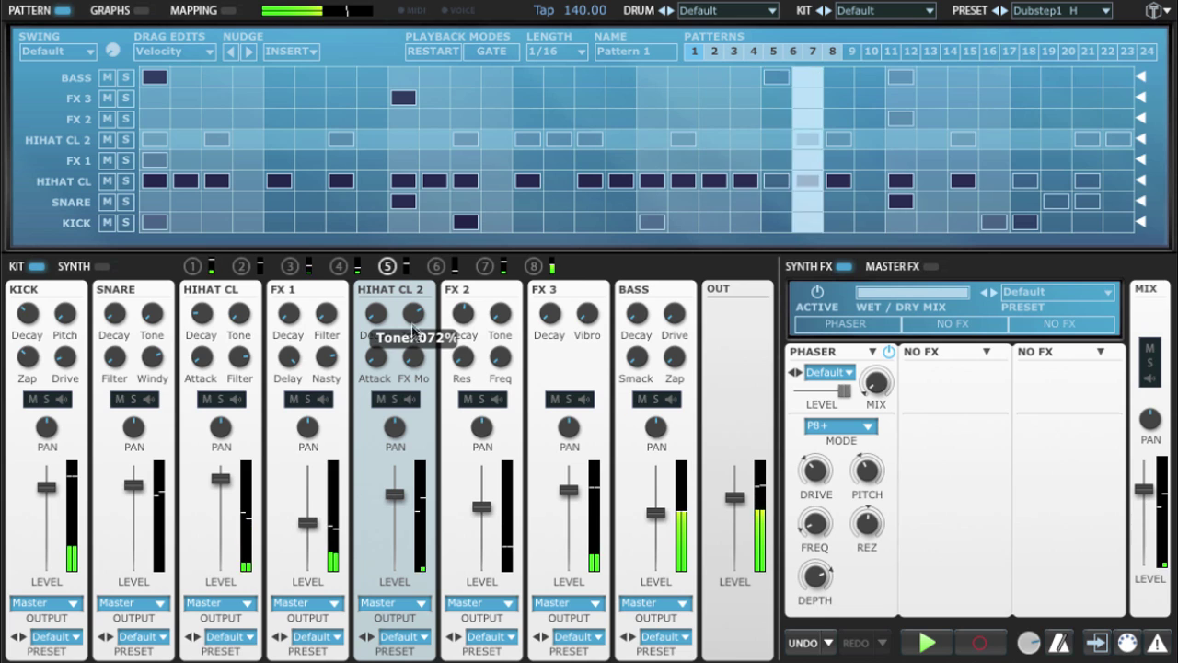
{"action": "left_click_drag", "start_coordinate": [412, 332], "coordinate": [382, 311]}
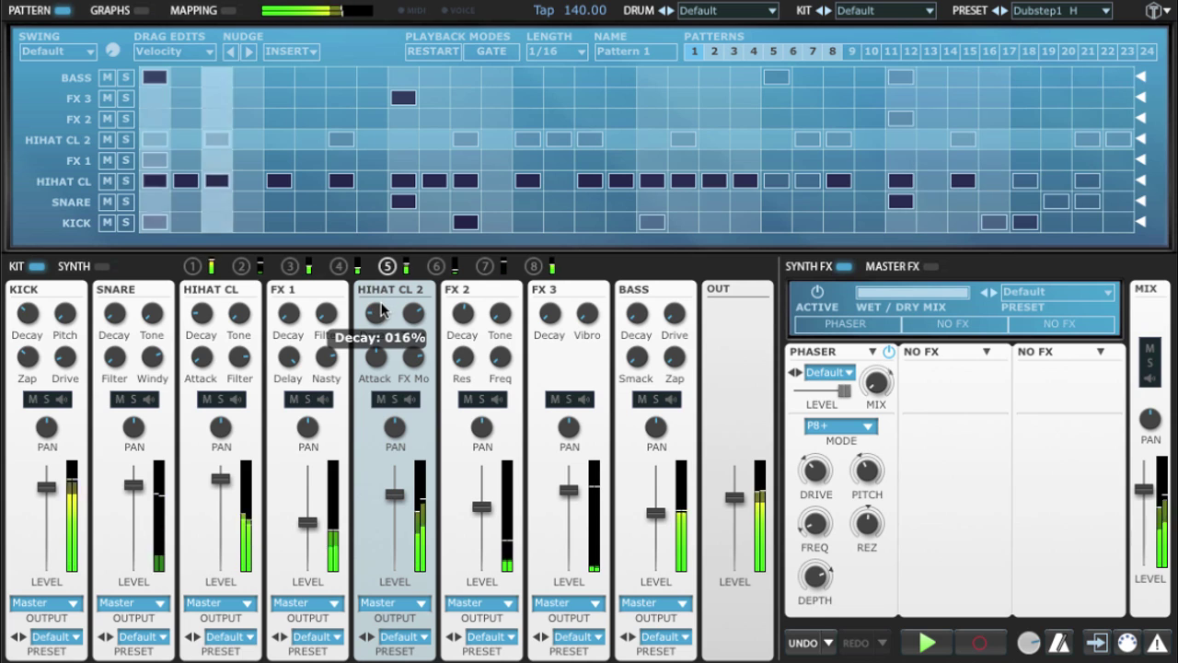
{"action": "left_click_drag", "start_coordinate": [376, 357], "coordinate": [379, 398]}
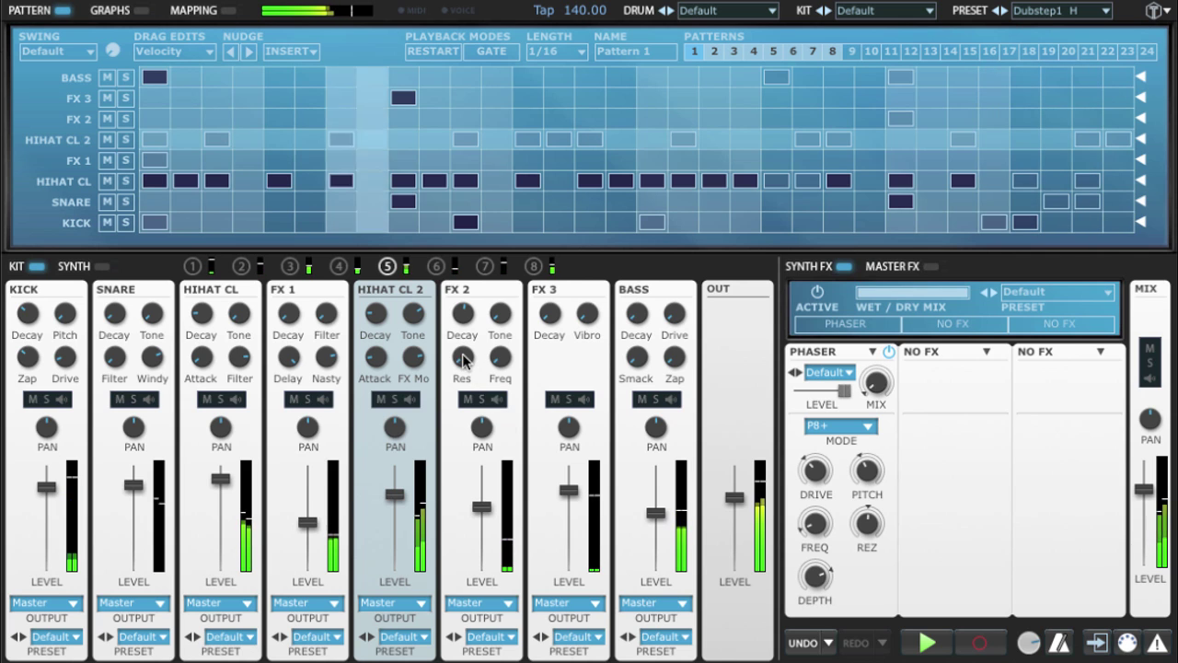
{"action": "left_click", "coordinate": [471, 383]}
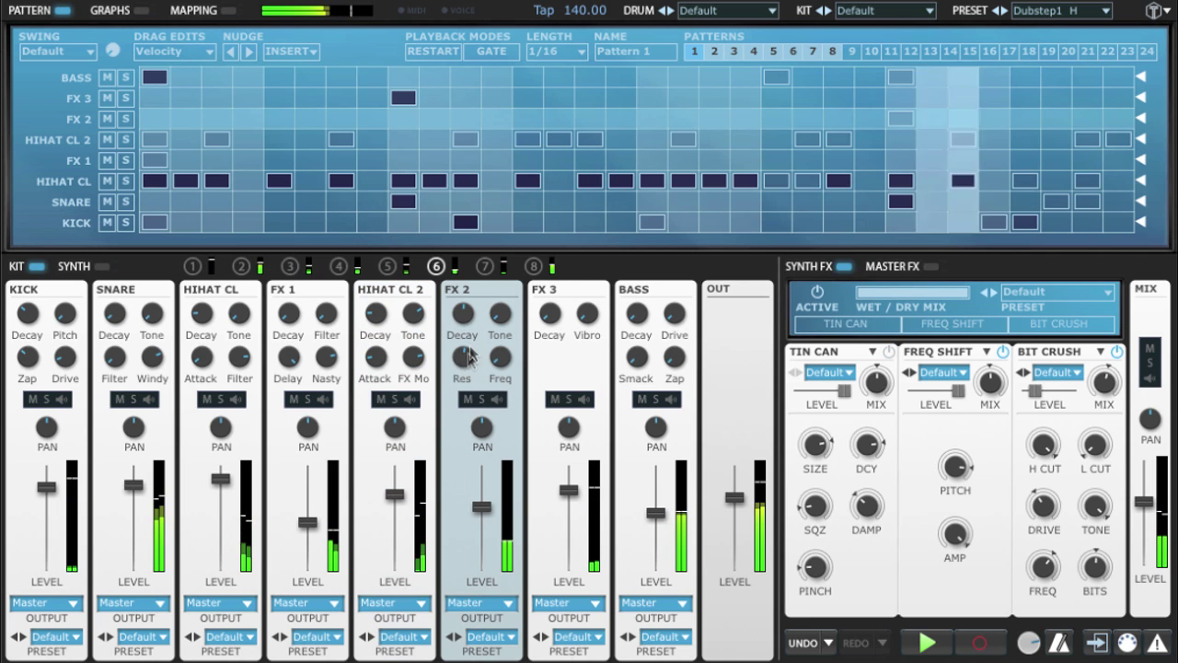
{"action": "mouse_move", "coordinate": [463, 315]}
{"action": "left_mouse_down"}
{"action": "mouse_move", "coordinate": [468, 256]}
{"action": "mouse_move", "coordinate": [467, 294]}
{"action": "left_mouse_up"}
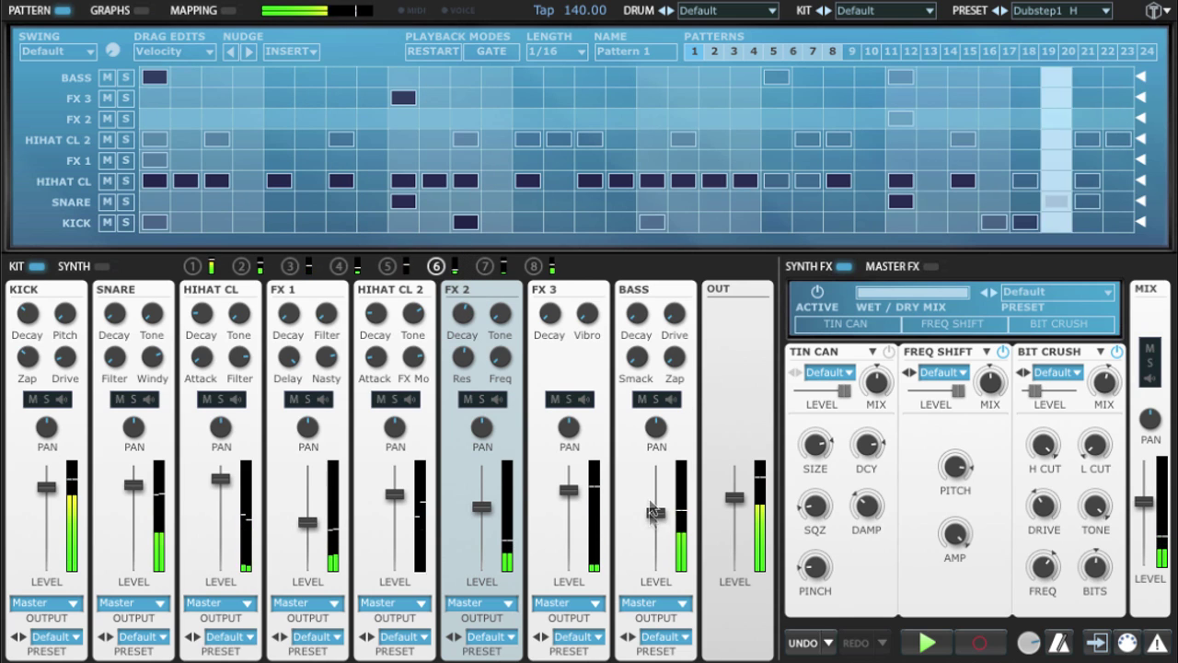
Step: Adjust the Bass channel's Smack, Decay and Drive (about 46%), and set FX 3's Vibro to about 49% and Decay to about 29%
{"action": "left_click_drag", "start_coordinate": [637, 357], "coordinate": [634, 249]}
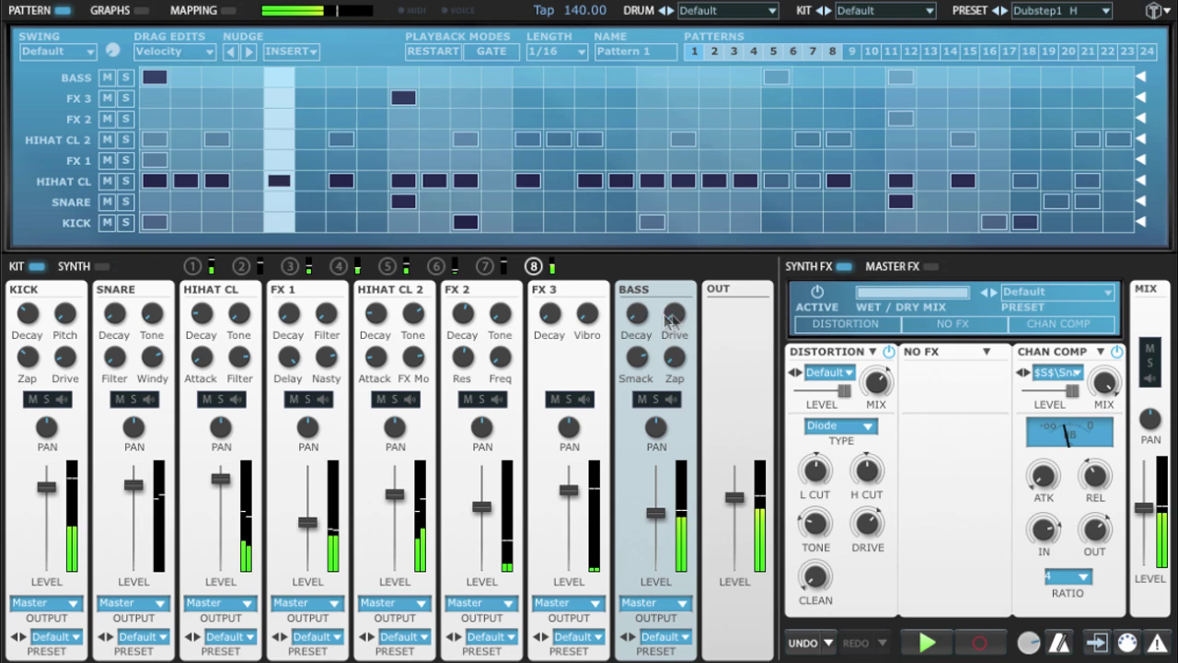
{"action": "left_click_drag", "start_coordinate": [638, 314], "coordinate": [677, 265]}
{"action": "left_click_drag", "start_coordinate": [677, 273], "coordinate": [650, 297]}
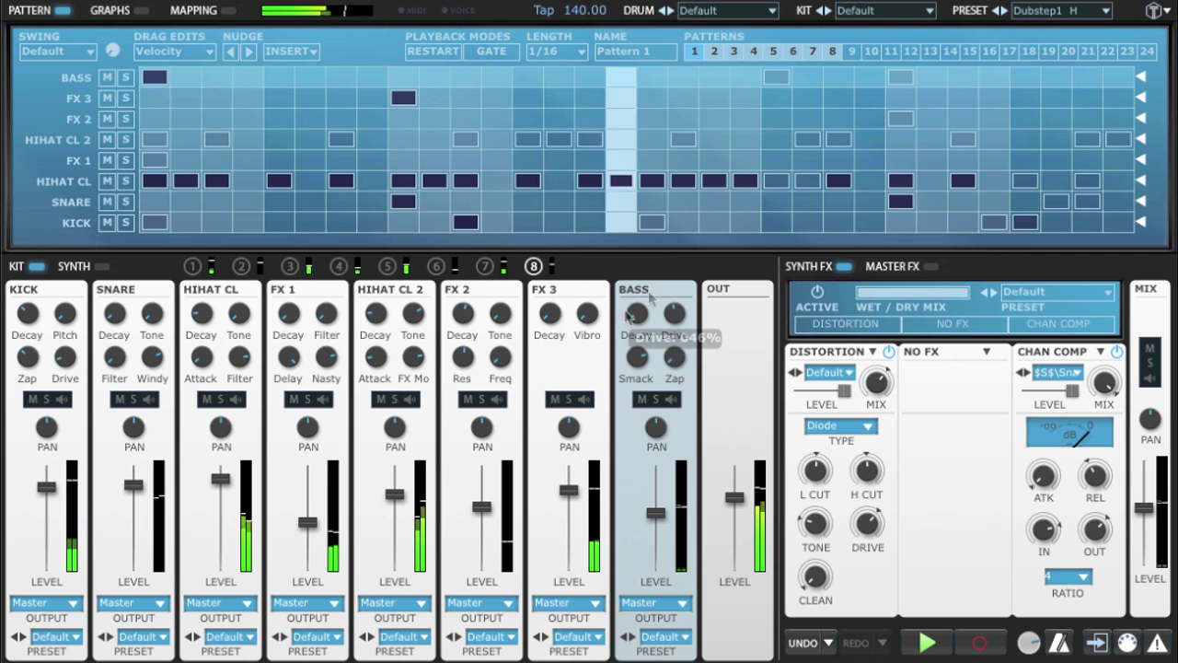
{"action": "left_click_drag", "start_coordinate": [592, 321], "coordinate": [608, 297]}
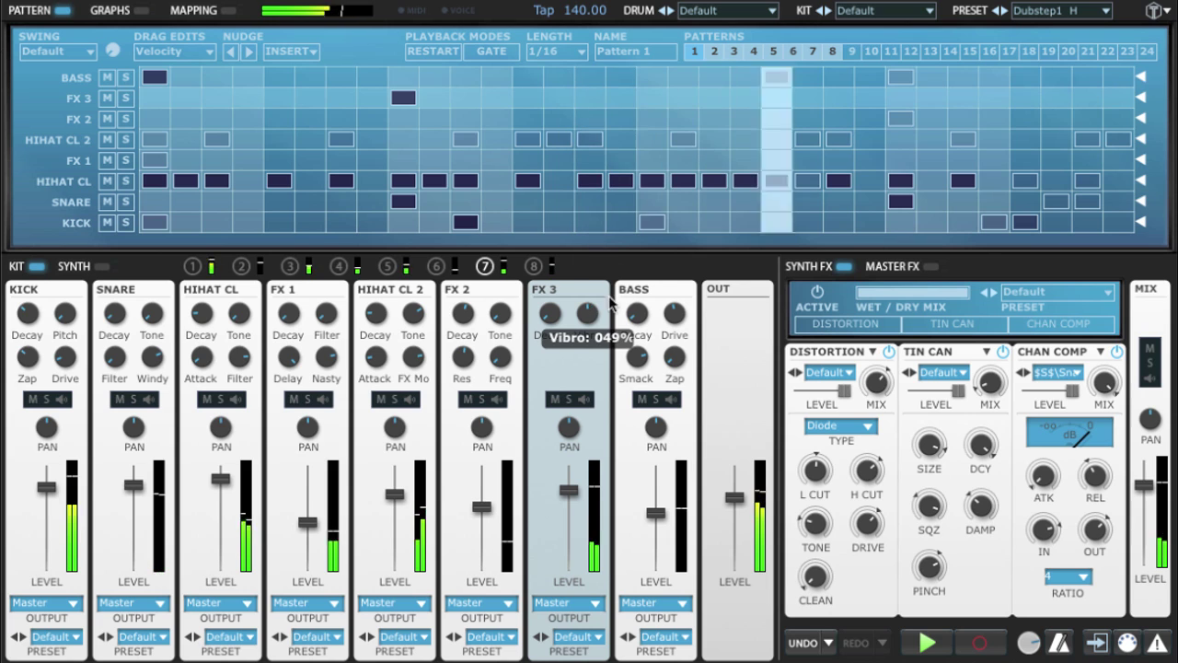
{"action": "left_click_drag", "start_coordinate": [548, 253], "coordinate": [569, 291]}
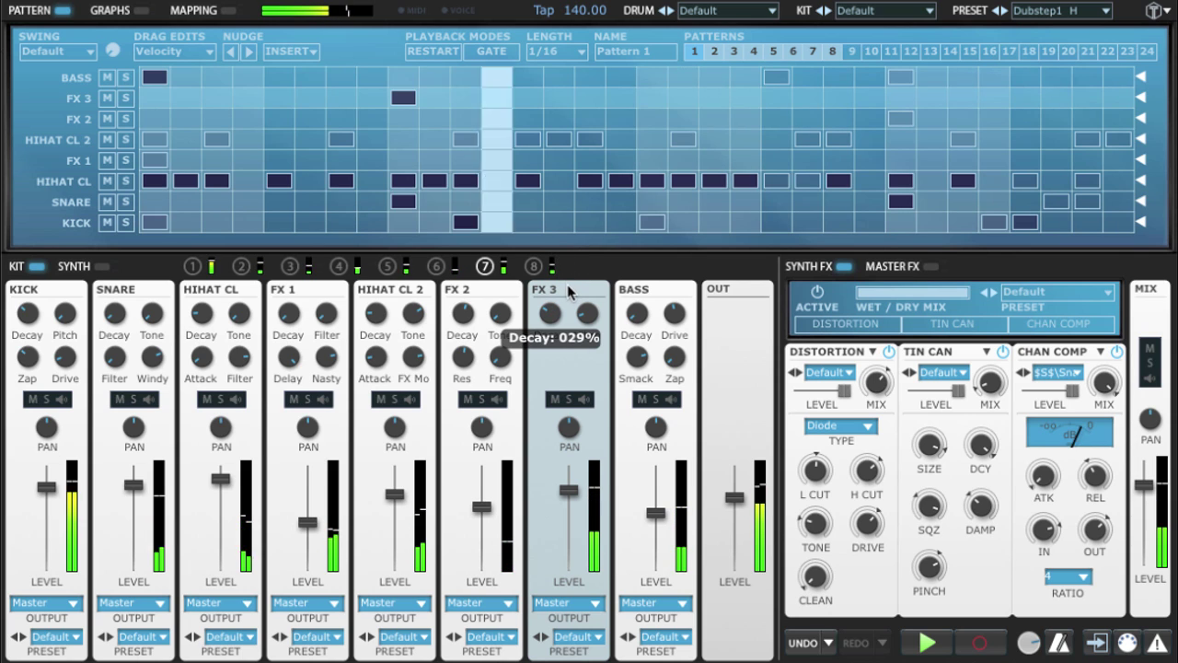